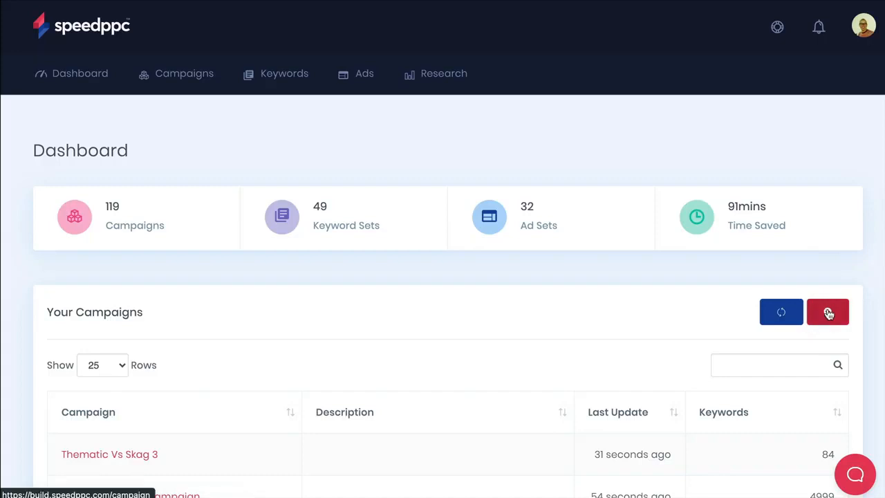
Start a new campaign and name it Fast Freddy's Workshop - By Service Type - Thematic.
{"action": "left_click", "coordinate": [829, 312]}
{"action": "left_click", "coordinate": [164, 413]}
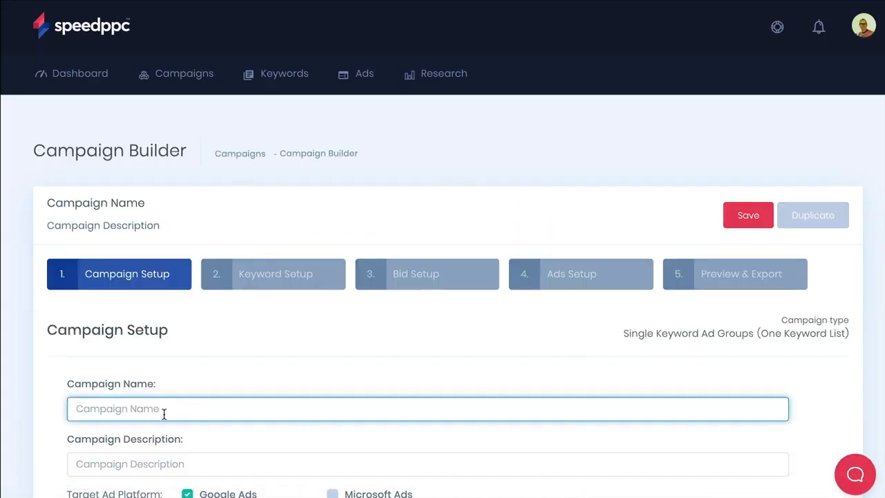
{"action": "type", "text": "Fast Freddy's Workshop"}
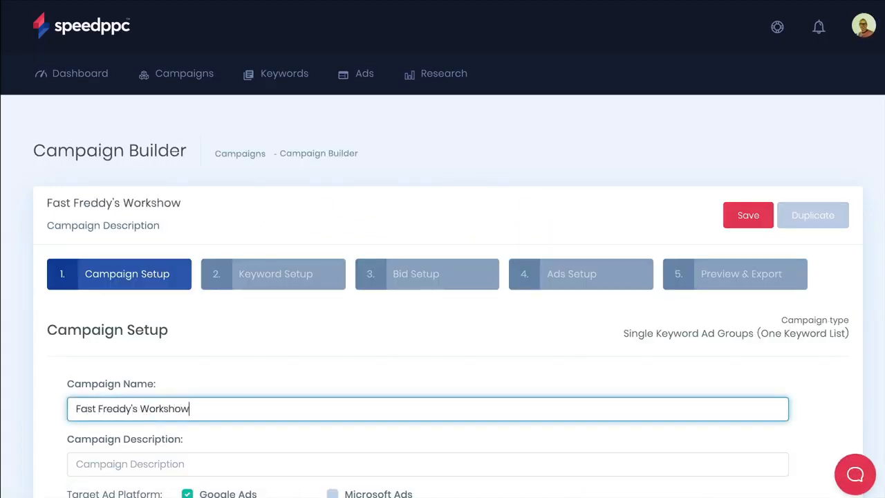
{"action": "key", "text": "BackSpace"}
{"action": "type", "text": "p - By Service Type - Thematic"}
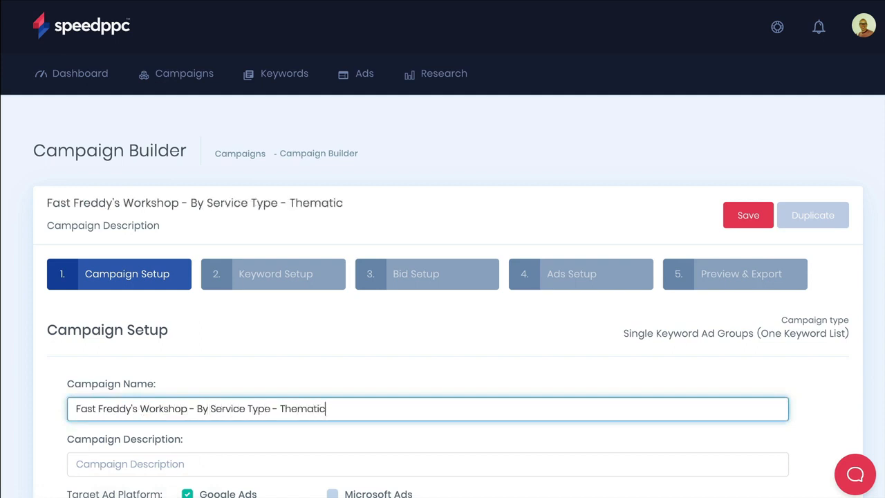
Enter the campaign description "Our campaign focusing on getting new business for the workshop.".
{"action": "key", "text": "Tab"}
{"action": "type", "text": "Our campaign focusing on"}
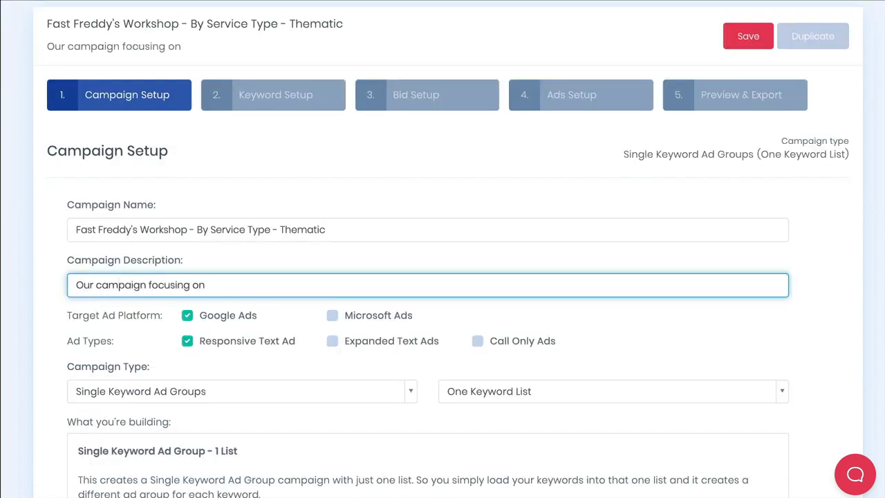
{"action": "type", "text": " getting new business for the workshop."}
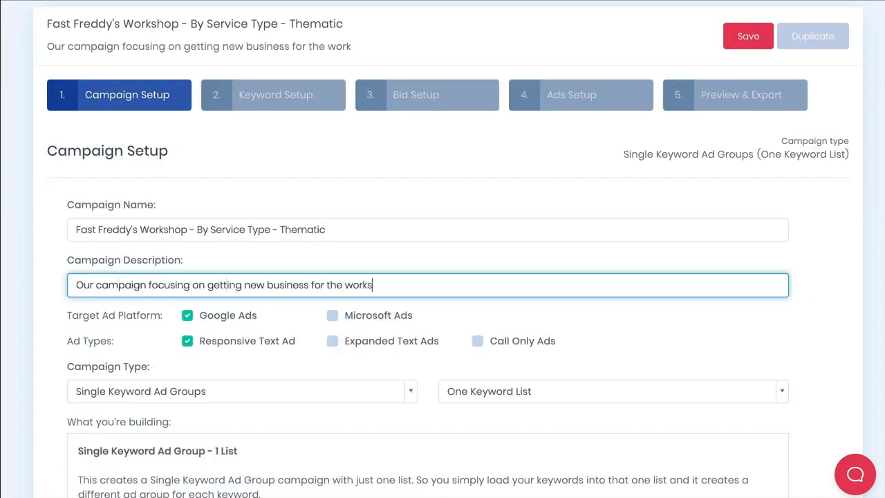
{"action": "left_click", "coordinate": [101, 354]}
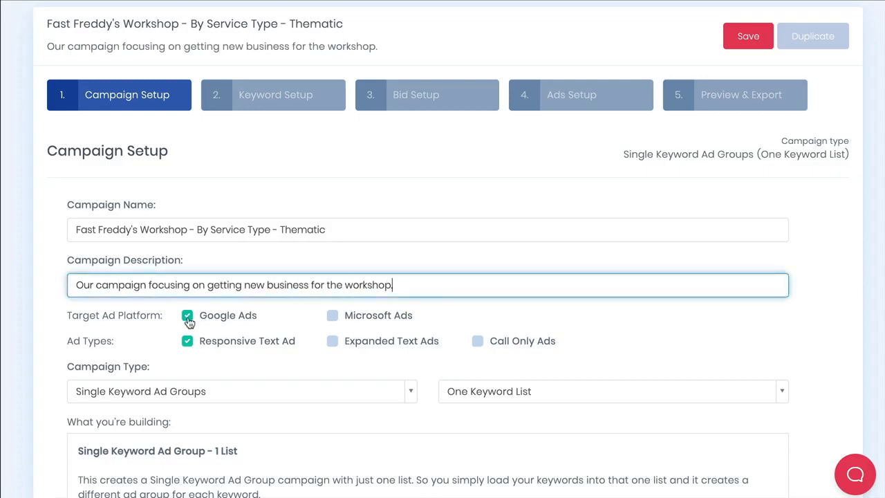
{"action": "left_click", "coordinate": [188, 317]}
{"action": "left_click", "coordinate": [189, 318]}
{"action": "left_click", "coordinate": [188, 342]}
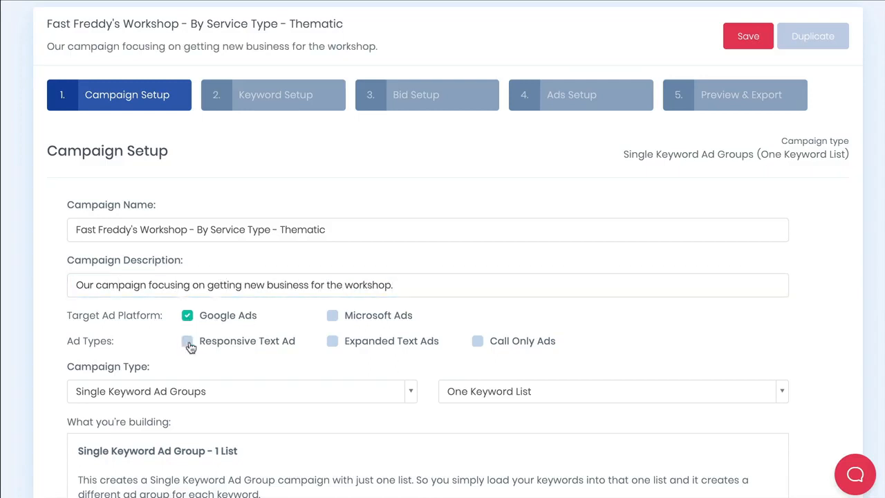
{"action": "left_click", "coordinate": [188, 343]}
Set the campaign type to Thematic with Combine Two Keyword Lists.
{"action": "scroll", "coordinate": [274, 359], "scroll_direction": "down", "scroll_amount": 5}
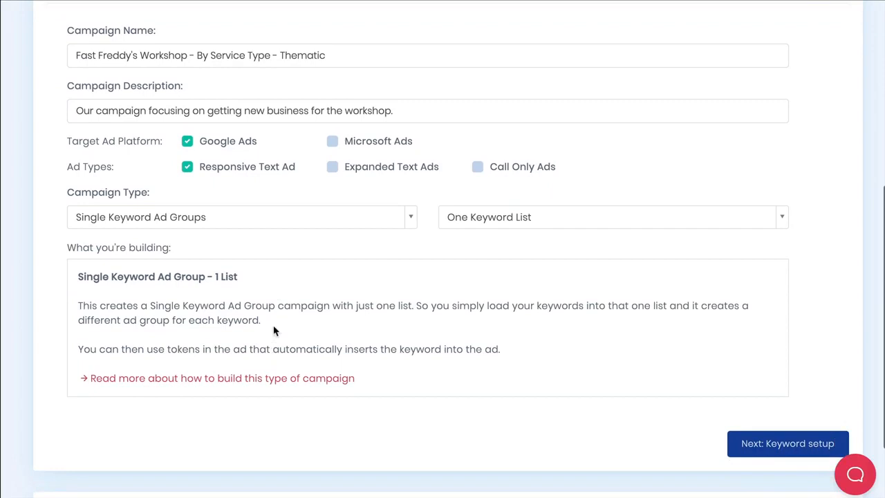
{"action": "left_click", "coordinate": [271, 222]}
{"action": "left_click", "coordinate": [262, 257]}
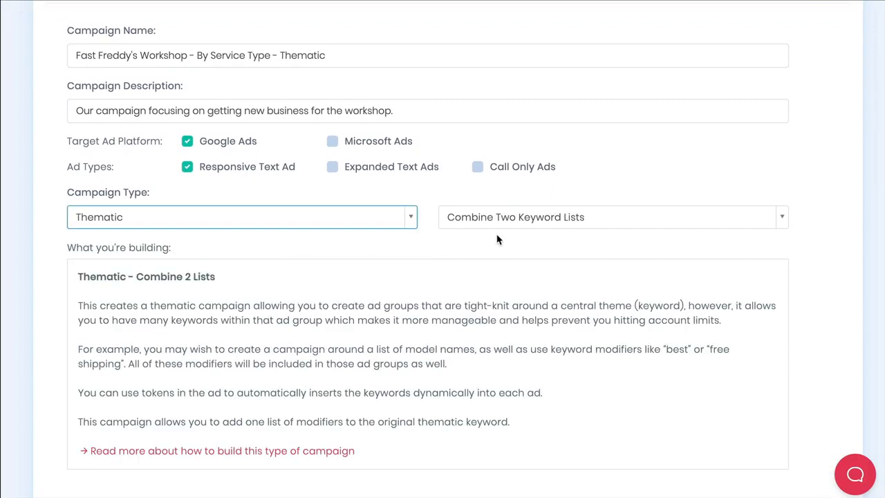
{"action": "left_click", "coordinate": [549, 220]}
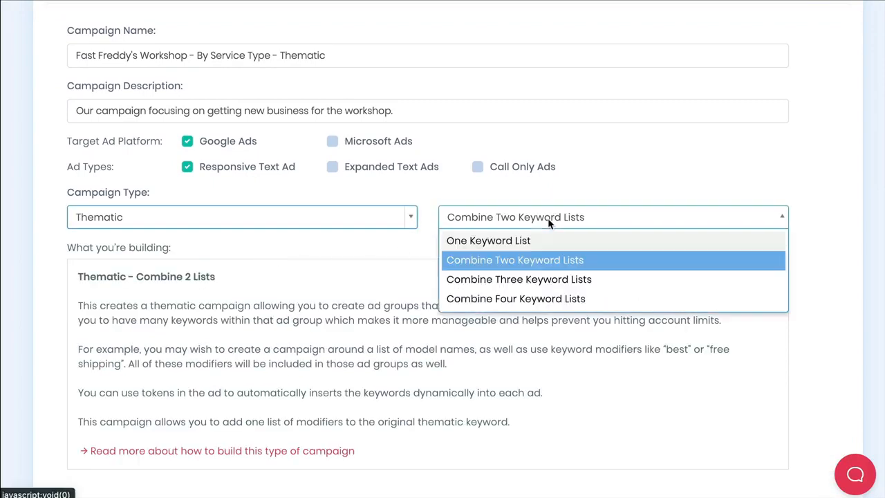
{"action": "left_click", "coordinate": [548, 261]}
Proceed to keyword setup and save the campaign under its suggested file name.
{"action": "scroll", "coordinate": [533, 318], "scroll_direction": "down", "scroll_amount": 3}
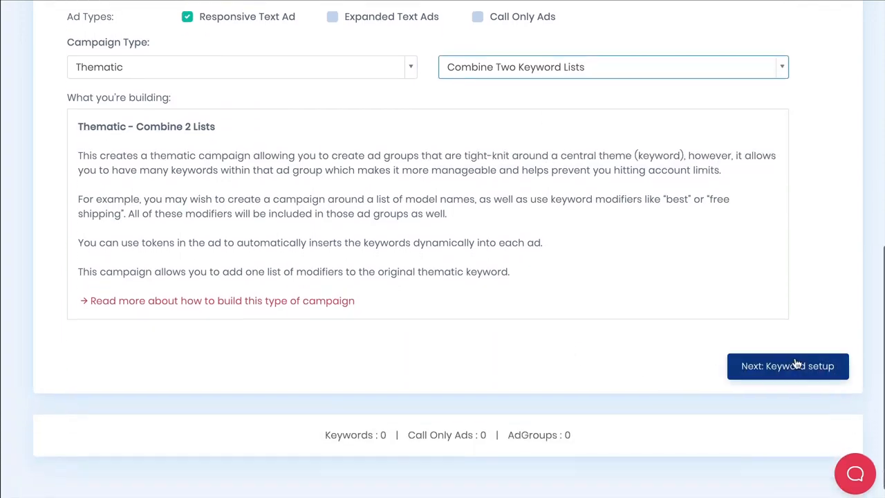
{"action": "left_click", "coordinate": [796, 366]}
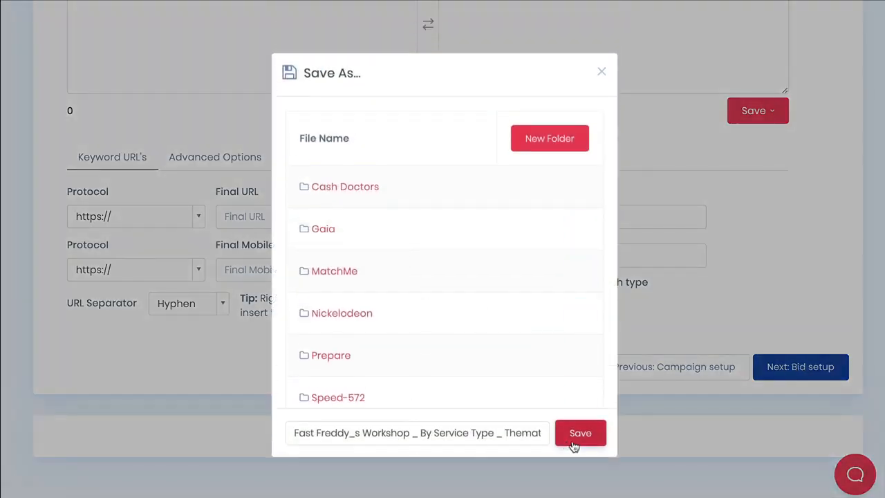
{"action": "left_click", "coordinate": [577, 436]}
Load the saved Bicycle Workshop Types list into the Seed Keywords box.
{"action": "scroll", "coordinate": [524, 313], "scroll_direction": "up", "scroll_amount": 3}
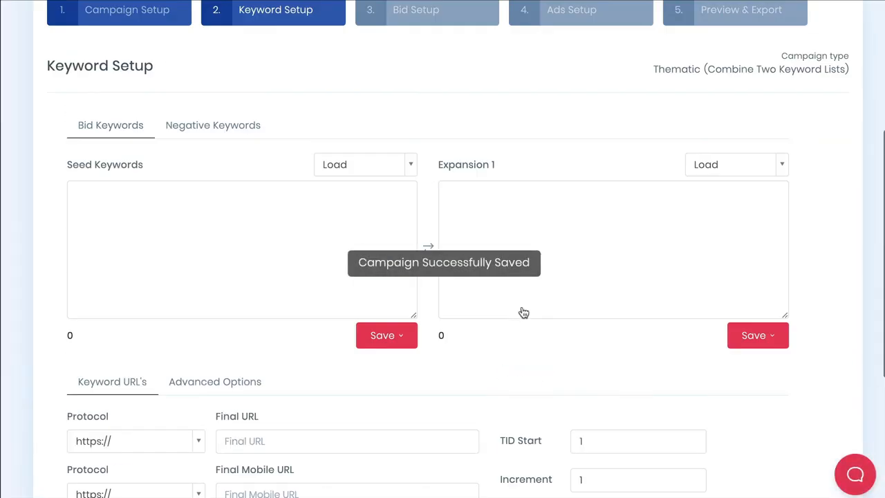
{"action": "scroll", "coordinate": [523, 312], "scroll_direction": "up", "scroll_amount": 2}
{"action": "scroll", "coordinate": [296, 412], "scroll_direction": "down", "scroll_amount": 2}
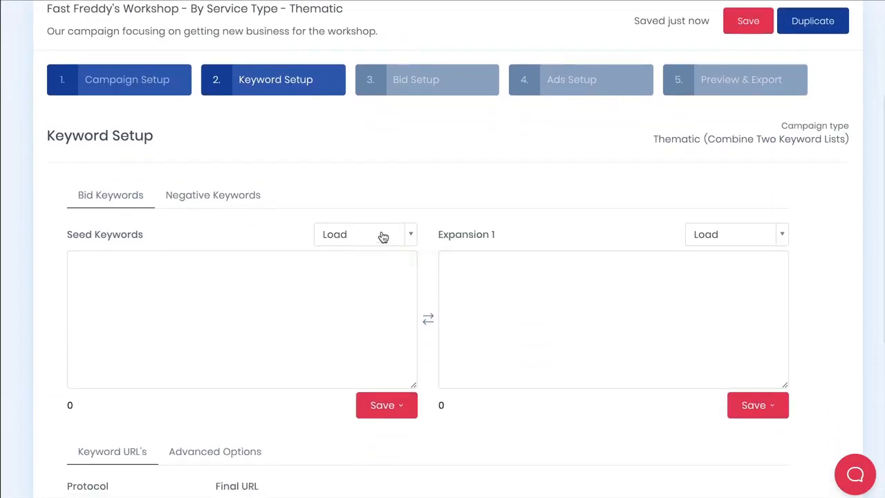
{"action": "left_click", "coordinate": [383, 236]}
{"action": "scroll", "coordinate": [377, 306], "scroll_direction": "down", "scroll_amount": 5}
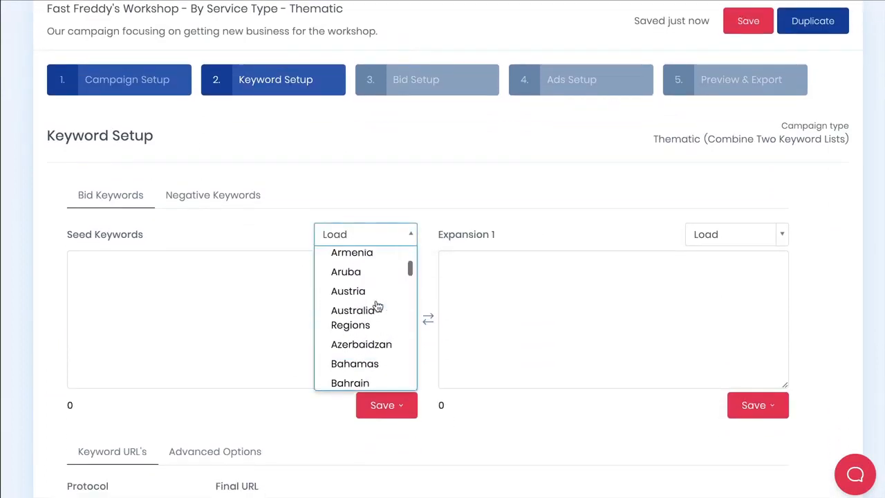
{"action": "scroll", "coordinate": [378, 307], "scroll_direction": "down", "scroll_amount": 12}
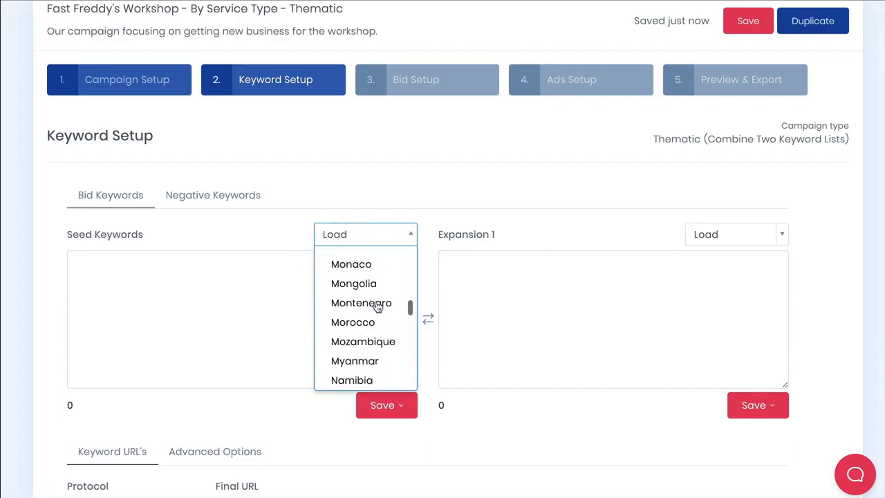
{"action": "scroll", "coordinate": [377, 307], "scroll_direction": "down", "scroll_amount": 12}
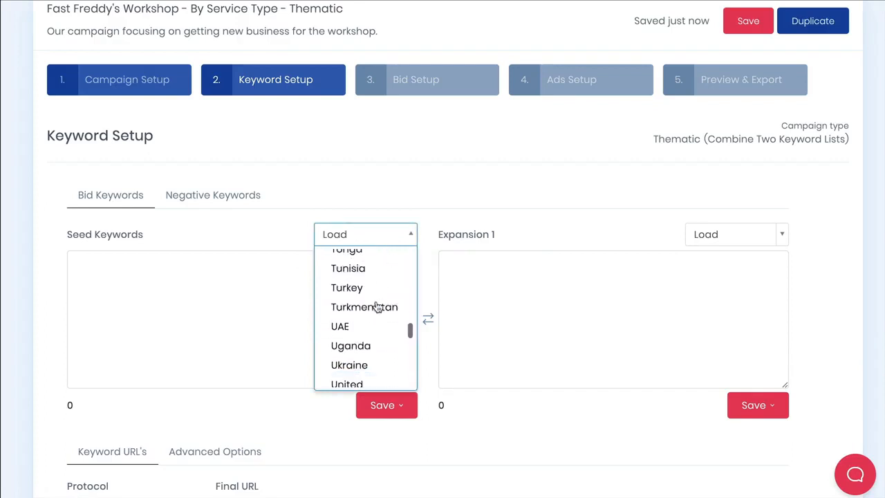
{"action": "scroll", "coordinate": [378, 307], "scroll_direction": "down", "scroll_amount": 8}
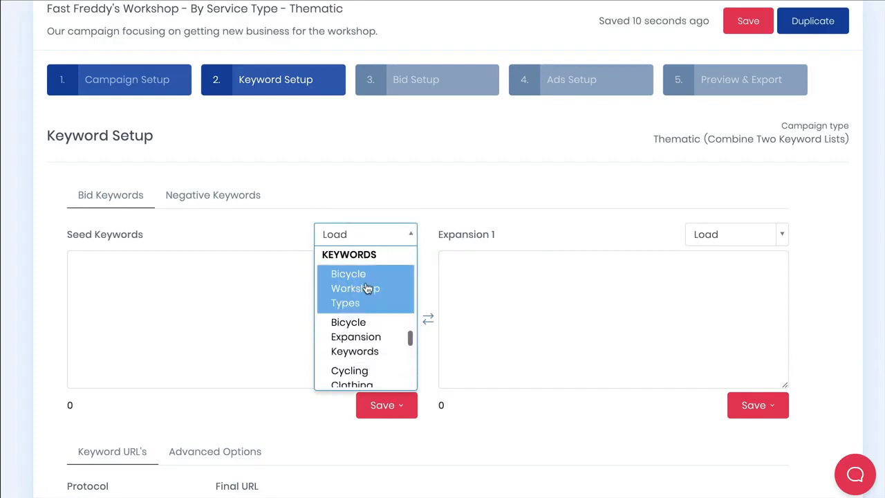
{"action": "left_click", "coordinate": [367, 289]}
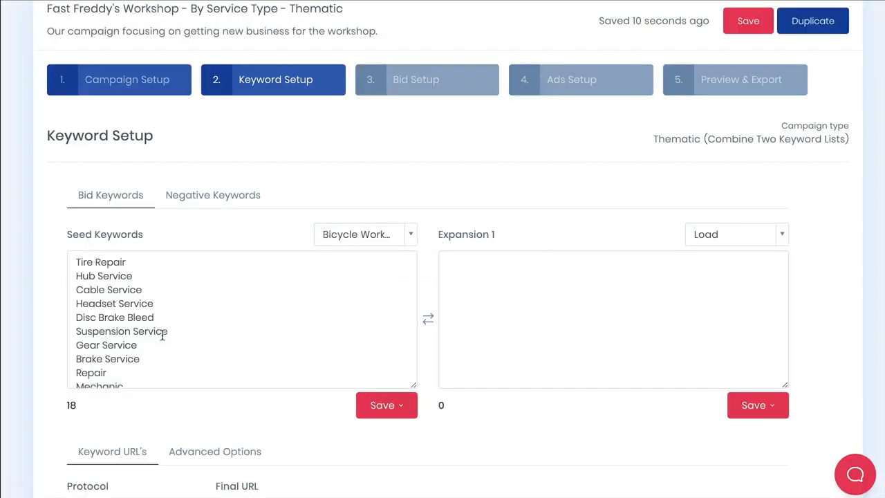
Scroll through the loaded seed keywords to review them.
{"action": "scroll", "coordinate": [188, 334], "scroll_direction": "down", "scroll_amount": 5}
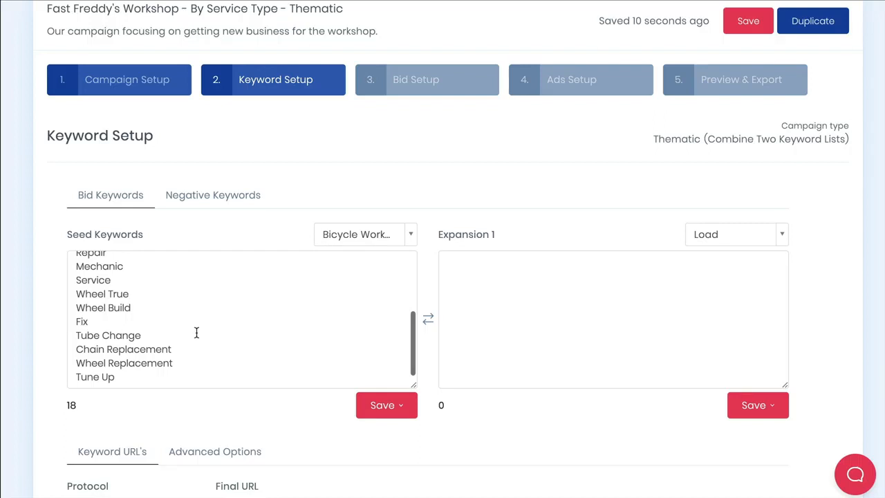
{"action": "scroll", "coordinate": [196, 332], "scroll_direction": "up", "scroll_amount": 1}
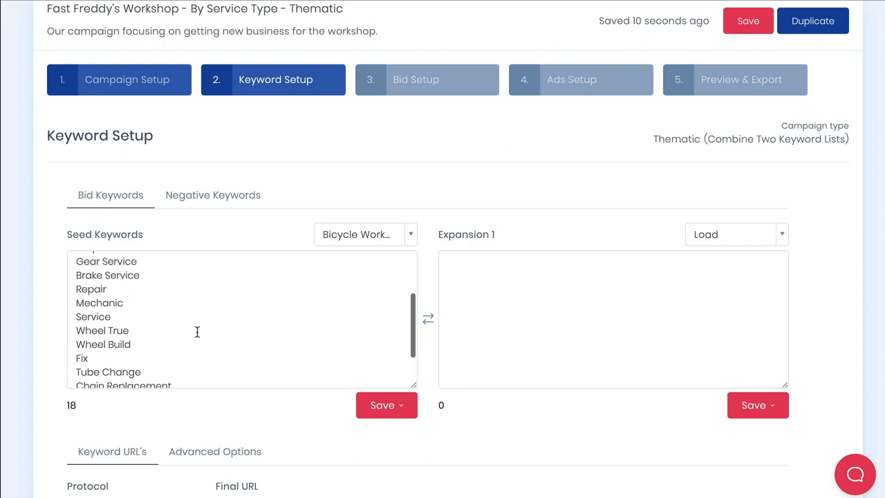
{"action": "scroll", "coordinate": [197, 332], "scroll_direction": "up", "scroll_amount": 2}
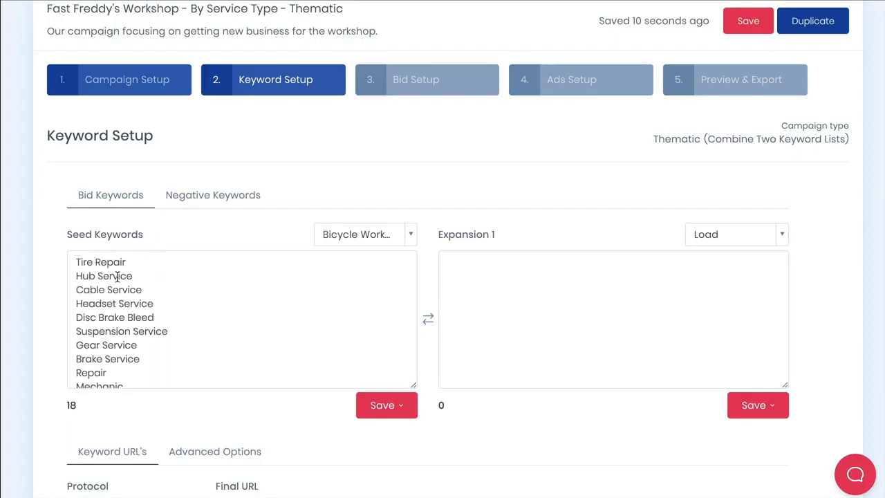
{"action": "scroll", "coordinate": [196, 332], "scroll_direction": "down", "scroll_amount": 3}
{"action": "scroll", "coordinate": [195, 332], "scroll_direction": "up", "scroll_amount": 2}
{"action": "scroll", "coordinate": [196, 332], "scroll_direction": "down", "scroll_amount": 2}
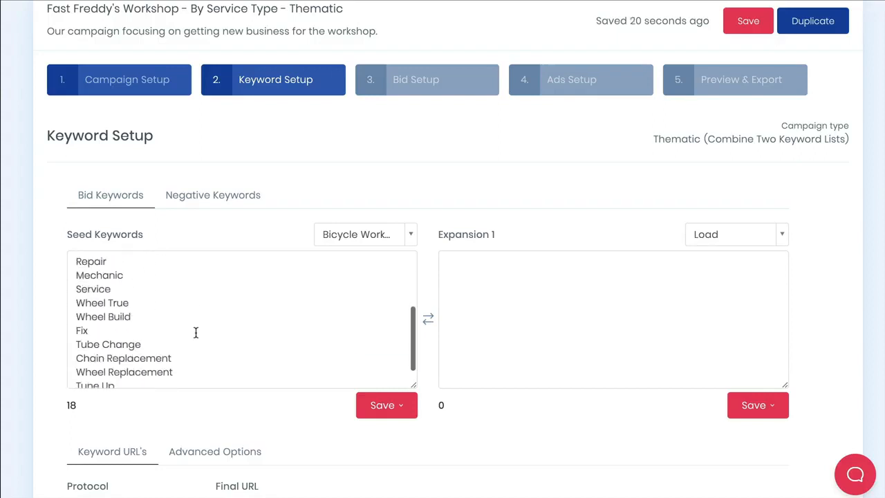
Load the saved Bicycle Expansion Keywords list into Expansion 1 and scroll through it.
{"action": "left_click", "coordinate": [764, 237]}
{"action": "scroll", "coordinate": [736, 337], "scroll_direction": "down", "scroll_amount": 20}
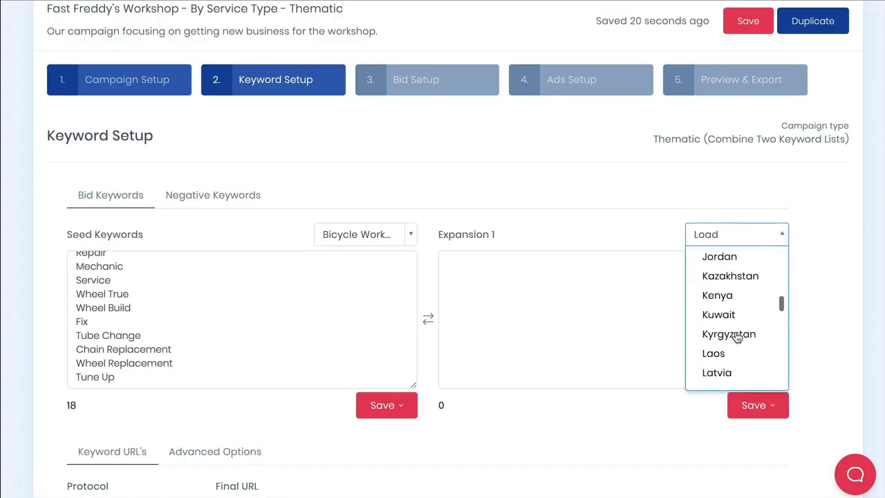
{"action": "scroll", "coordinate": [737, 337], "scroll_direction": "down", "scroll_amount": 20}
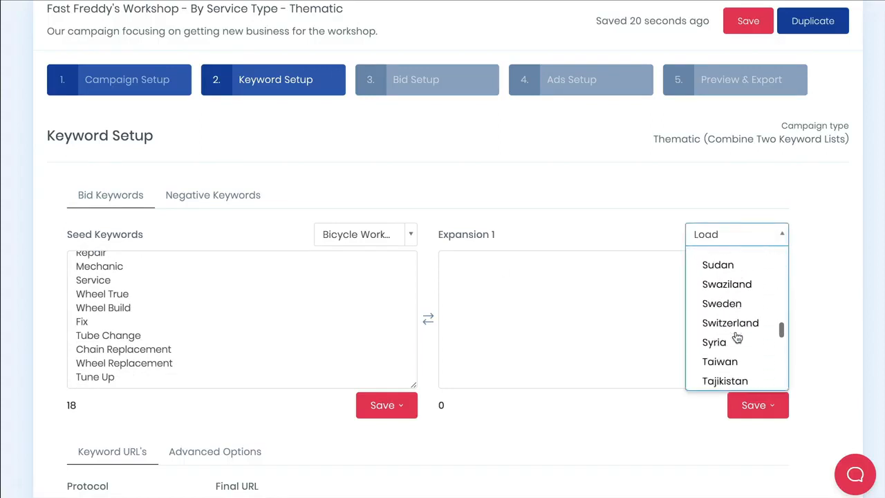
{"action": "scroll", "coordinate": [737, 337], "scroll_direction": "down", "scroll_amount": 15}
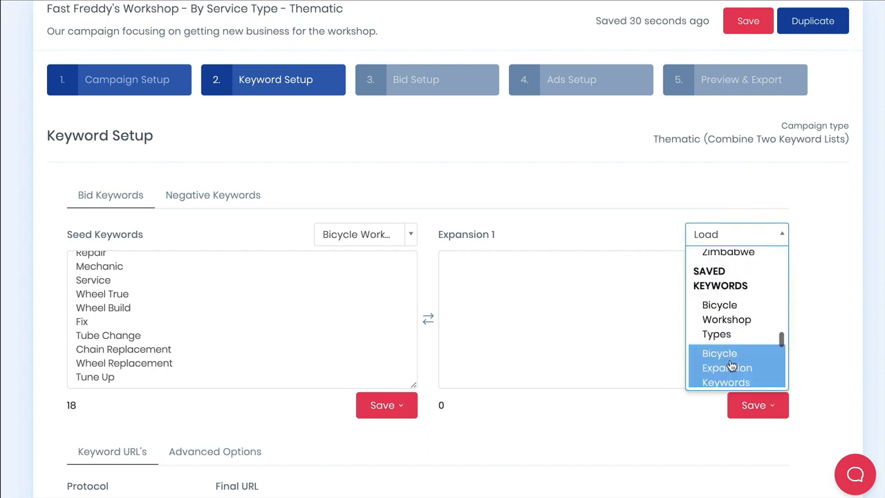
{"action": "left_click", "coordinate": [732, 366]}
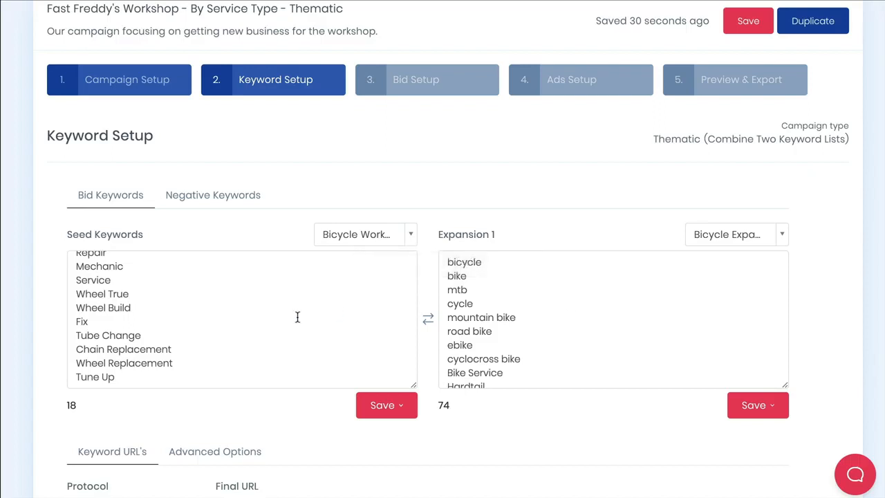
{"action": "scroll", "coordinate": [233, 314], "scroll_direction": "up", "scroll_amount": 3}
{"action": "scroll", "coordinate": [553, 293], "scroll_direction": "down", "scroll_amount": 4}
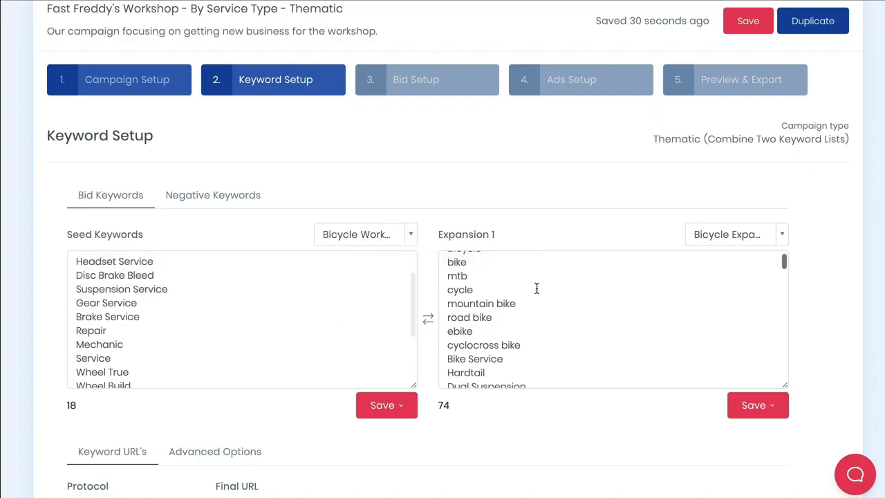
{"action": "scroll", "coordinate": [550, 294], "scroll_direction": "down", "scroll_amount": 1}
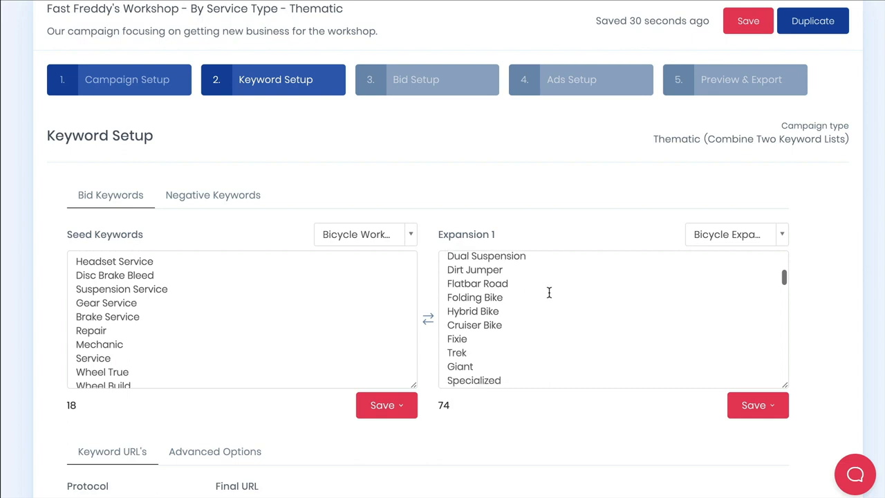
{"action": "scroll", "coordinate": [549, 293], "scroll_direction": "down", "scroll_amount": 10}
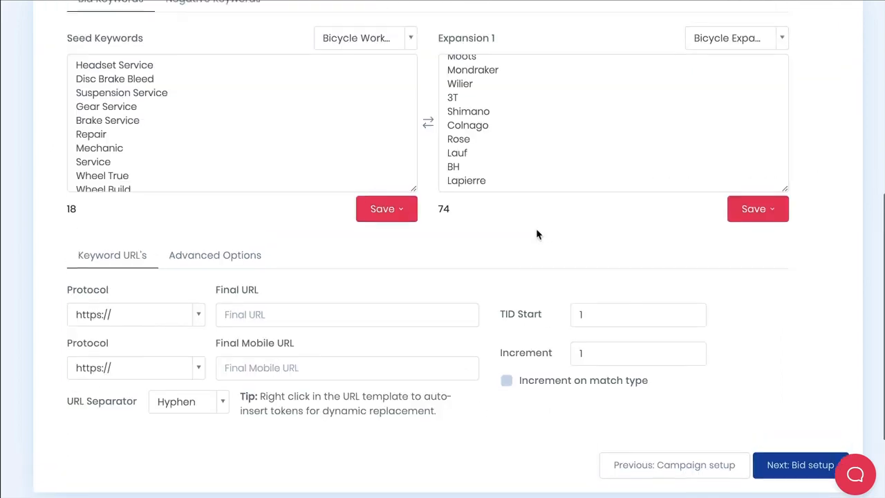
{"action": "left_click", "coordinate": [284, 315]}
{"action": "type", "text": "www"}
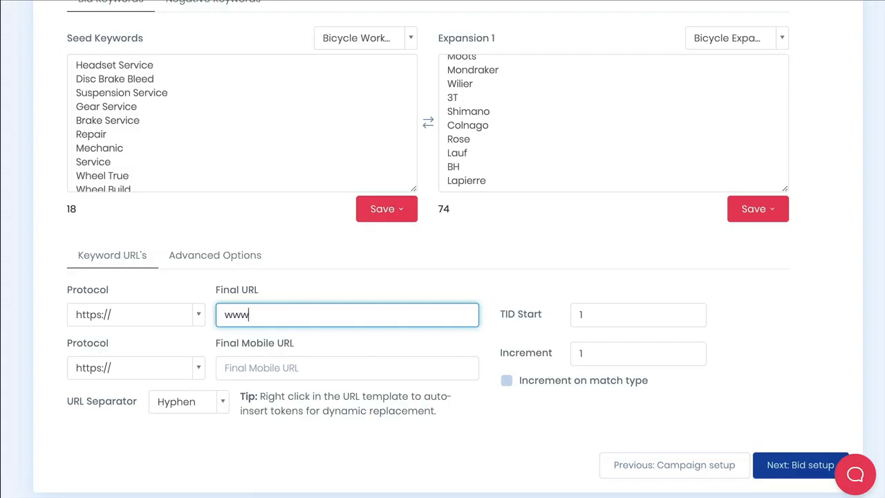
{"action": "type", "text": ".fastfreddysworksho"}
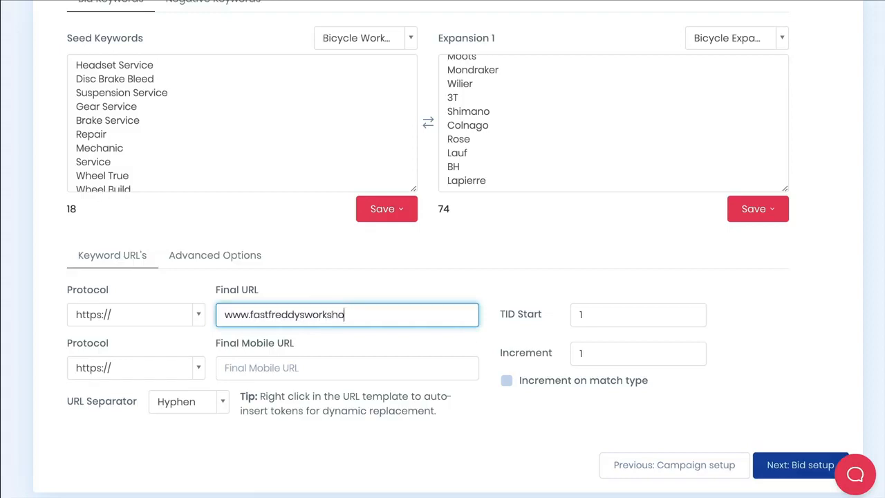
{"action": "type", "text": "p.com"}
Copy the final URL into the Final Mobile URL field.
{"action": "left_click", "coordinate": [289, 316]}
{"action": "left_click", "coordinate": [290, 367]}
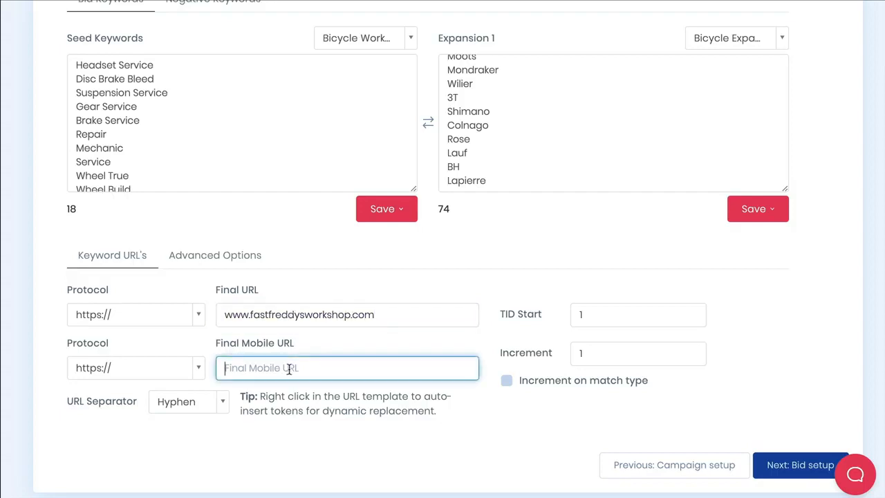
{"action": "type", "text": "www.fastfreddysworkshop.com"}
{"action": "left_click", "coordinate": [350, 343]}
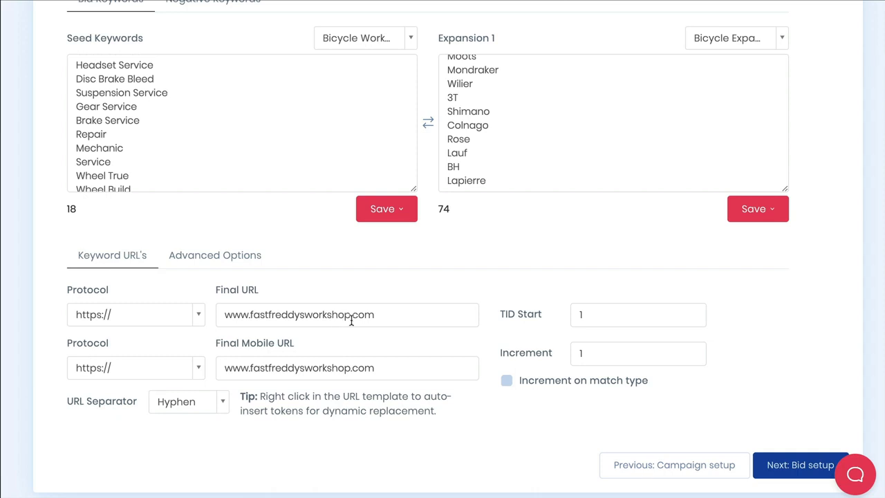
{"action": "right_click", "coordinate": [388, 312]}
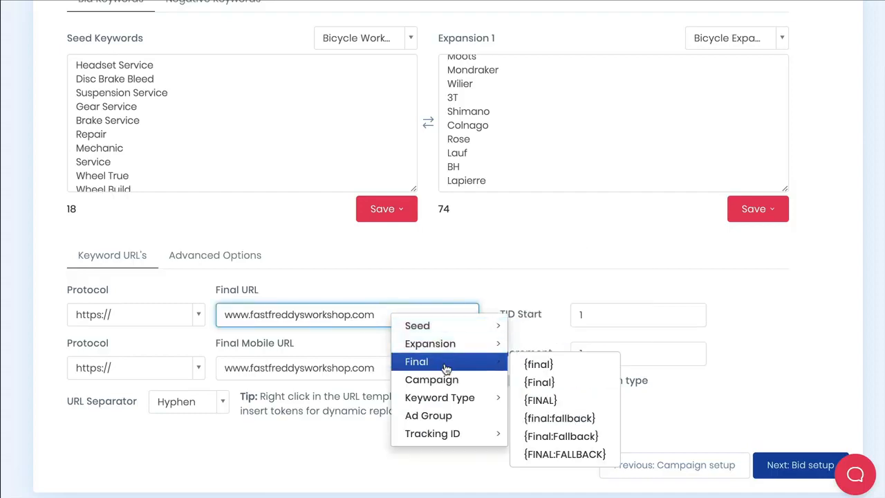
{"action": "mouse_move", "coordinate": [443, 350]}
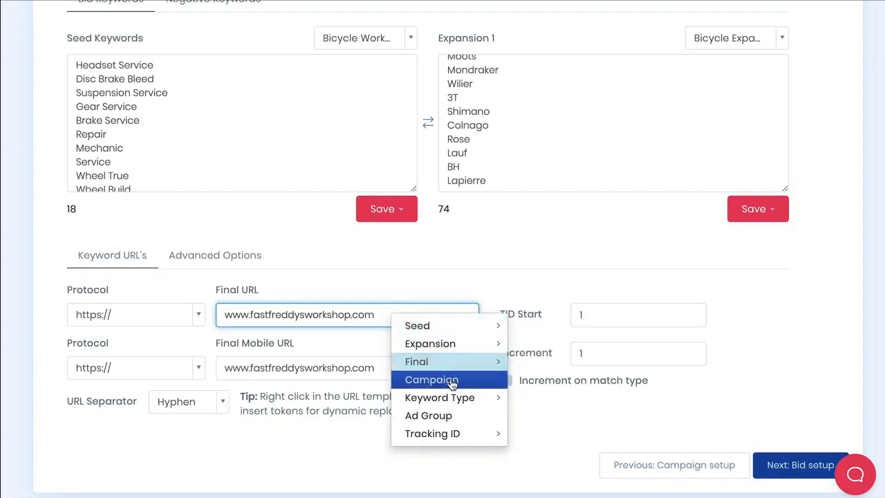
{"action": "mouse_move", "coordinate": [453, 401]}
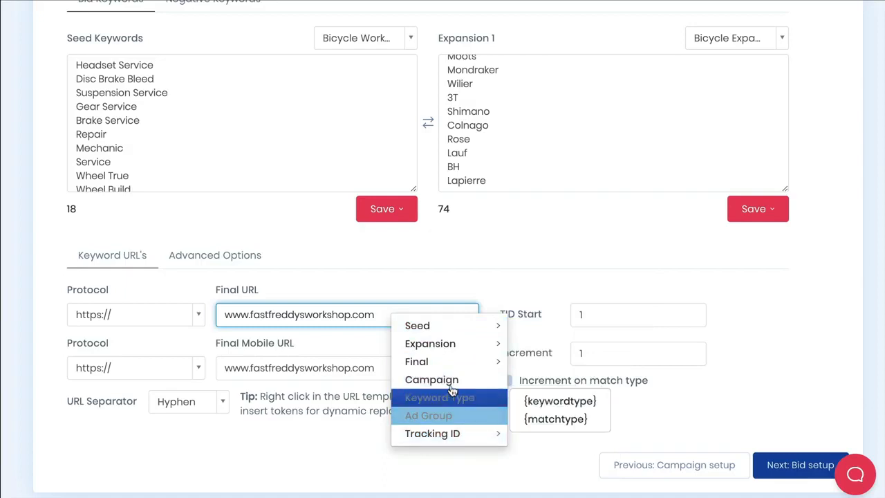
{"action": "left_click", "coordinate": [419, 291]}
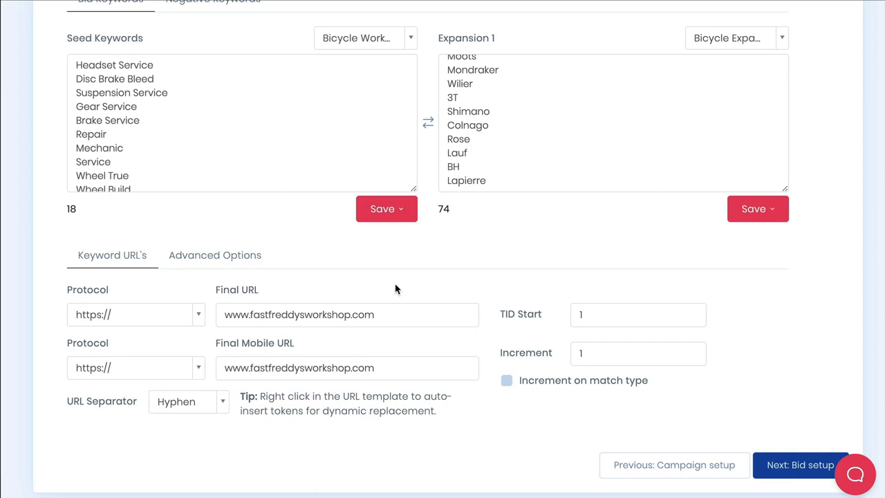
Set the keyword Mix Type to Every Variation in the Advanced Options.
{"action": "left_click", "coordinate": [244, 262]}
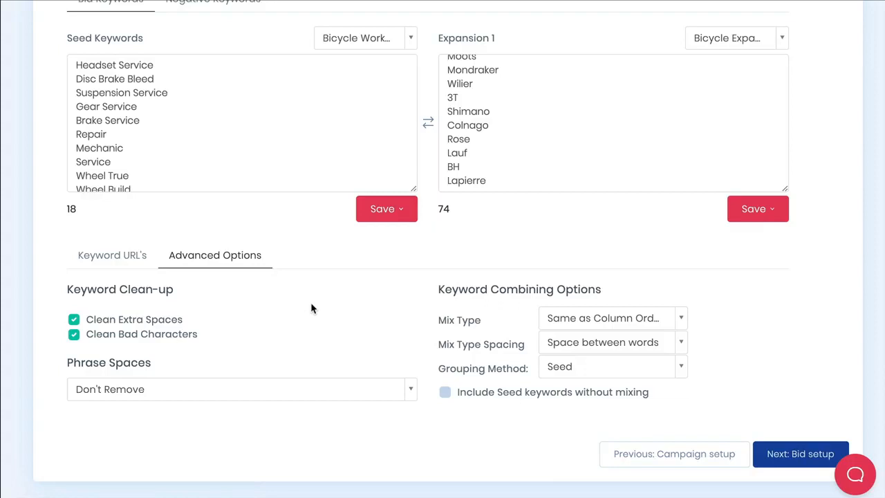
{"action": "left_click", "coordinate": [637, 322]}
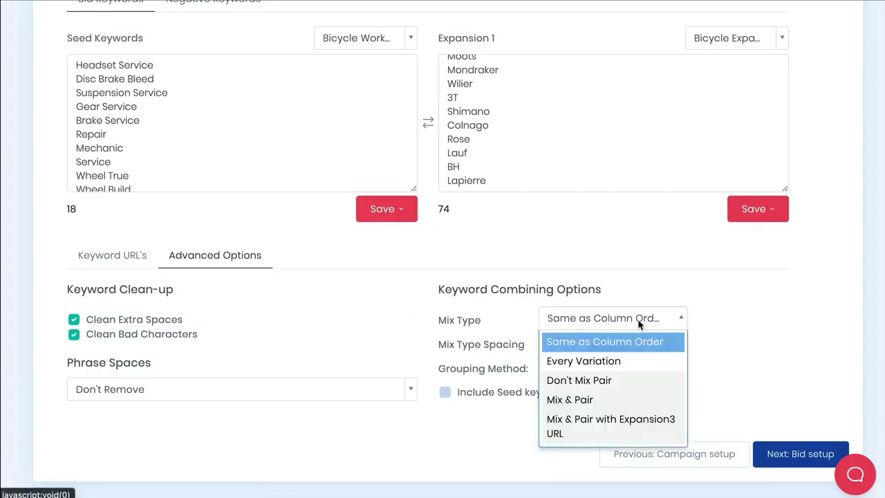
{"action": "left_click", "coordinate": [639, 362]}
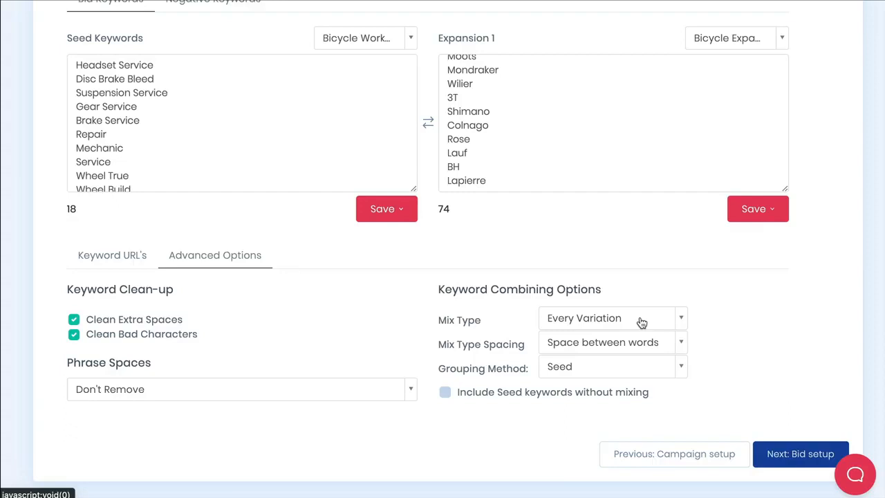
Open the Negative Keywords tab and proceed to the Bid Setup step.
{"action": "scroll", "coordinate": [636, 323], "scroll_direction": "up", "scroll_amount": 3}
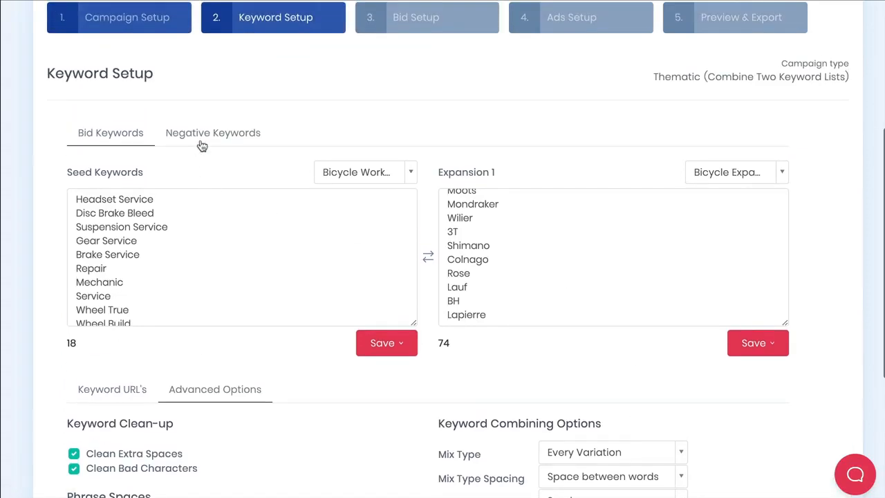
{"action": "left_click", "coordinate": [268, 137]}
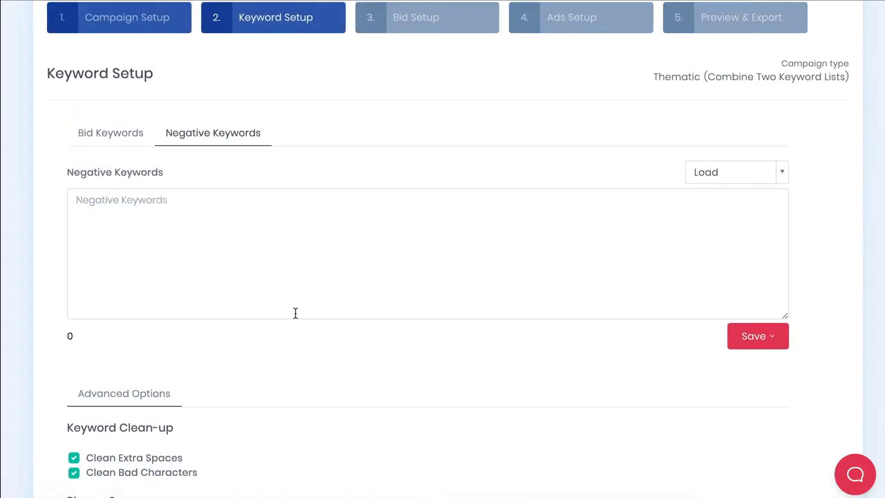
{"action": "scroll", "coordinate": [295, 313], "scroll_direction": "down", "scroll_amount": 1}
{"action": "scroll", "coordinate": [332, 314], "scroll_direction": "down", "scroll_amount": 2}
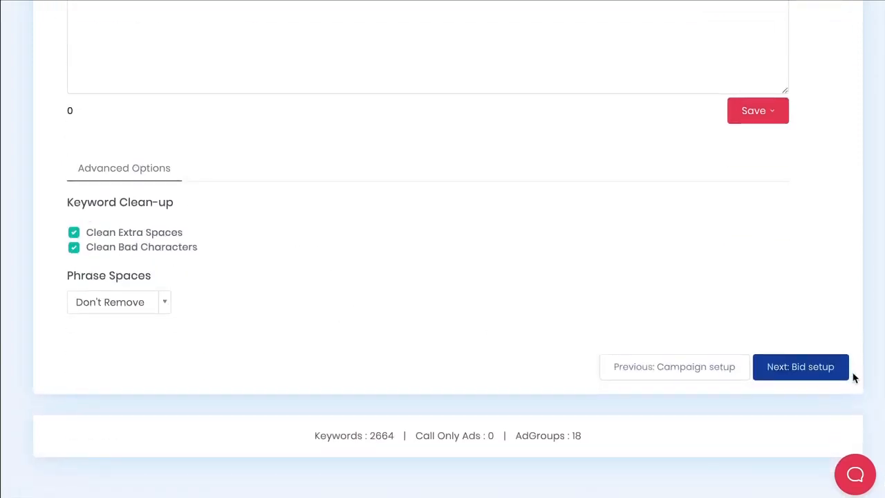
{"action": "left_click", "coordinate": [815, 373]}
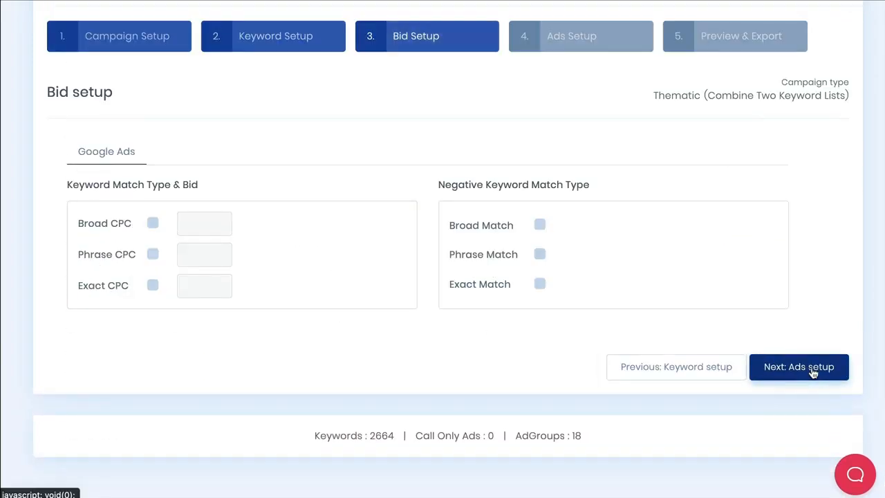
Enable Phrase CPC and Exact CPC match types with a bid of 5 each.
{"action": "left_click", "coordinate": [153, 255]}
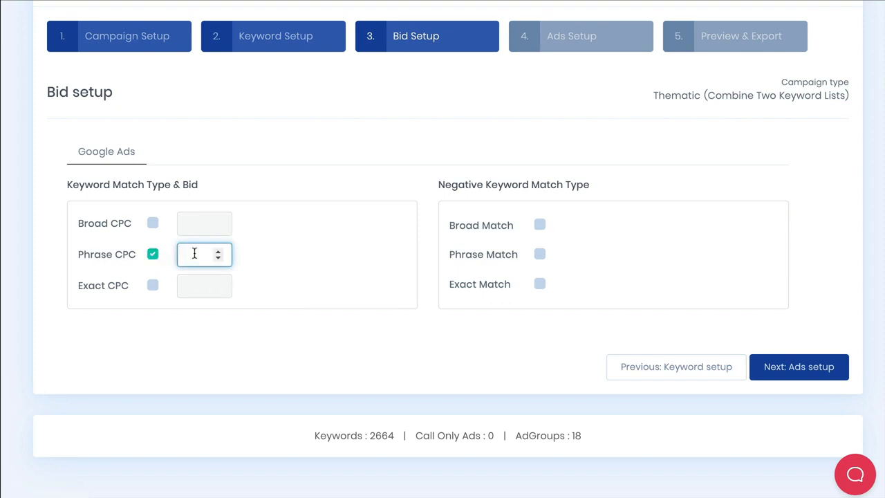
{"action": "type", "text": "5"}
{"action": "left_click", "coordinate": [153, 285]}
{"action": "type", "text": "5"}
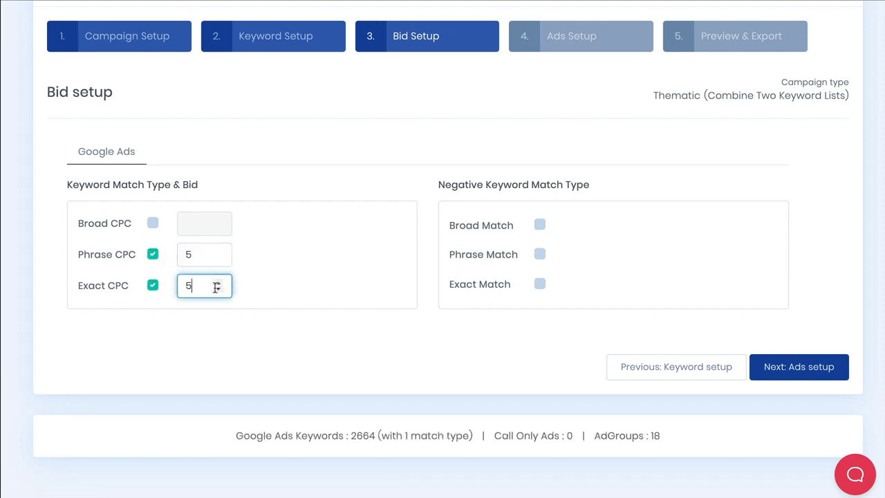
{"action": "left_click", "coordinate": [284, 287]}
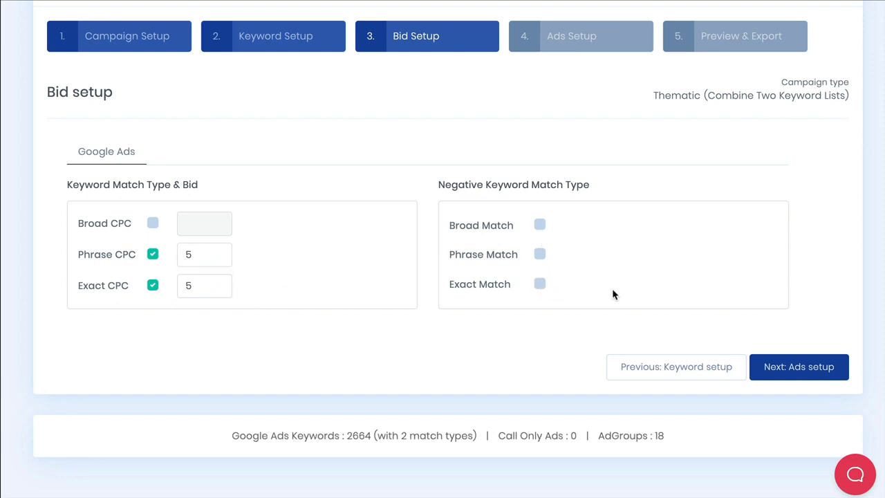
Proceed to Ads Setup and load the saved Bike Shop Servicing responsive ad into Ad Set 1.
{"action": "left_click", "coordinate": [809, 368]}
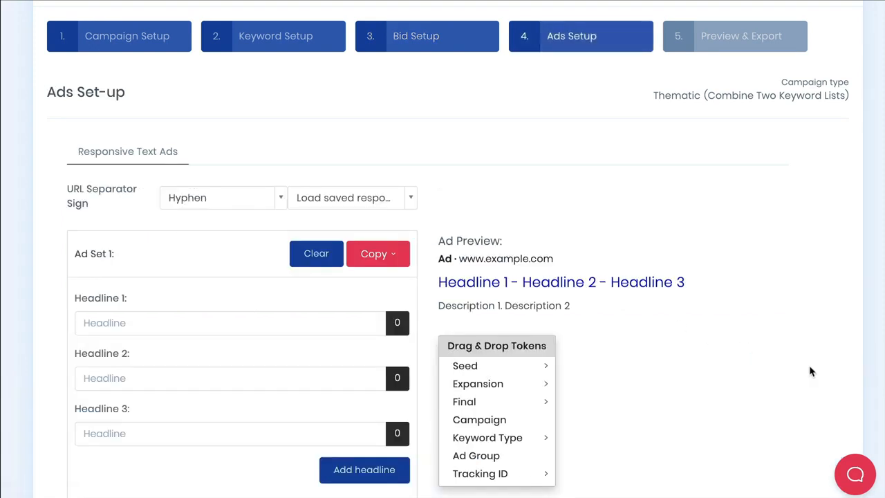
{"action": "scroll", "coordinate": [696, 341], "scroll_direction": "down", "scroll_amount": 1}
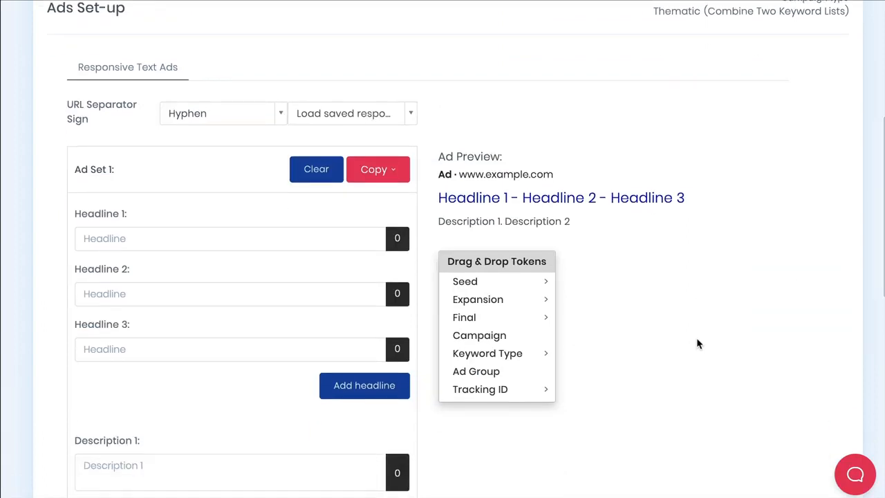
{"action": "scroll", "coordinate": [696, 342], "scroll_direction": "down", "scroll_amount": 1}
{"action": "left_click", "coordinate": [410, 87]}
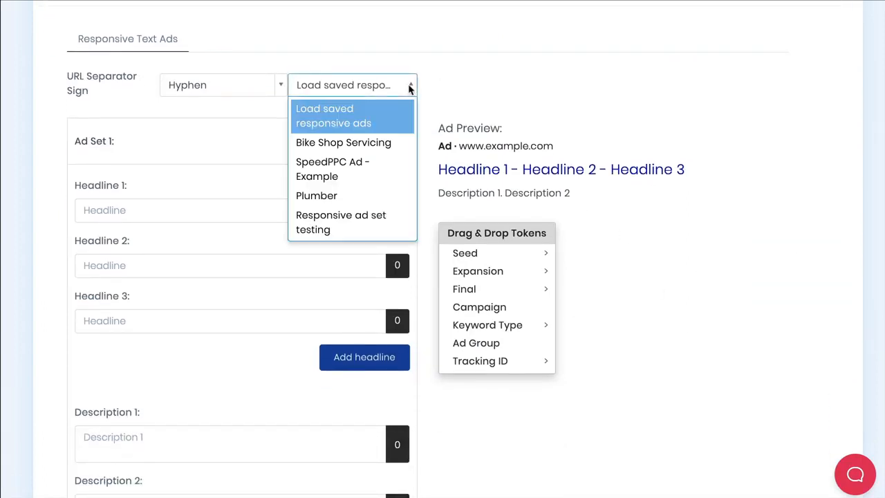
{"action": "left_click", "coordinate": [385, 143]}
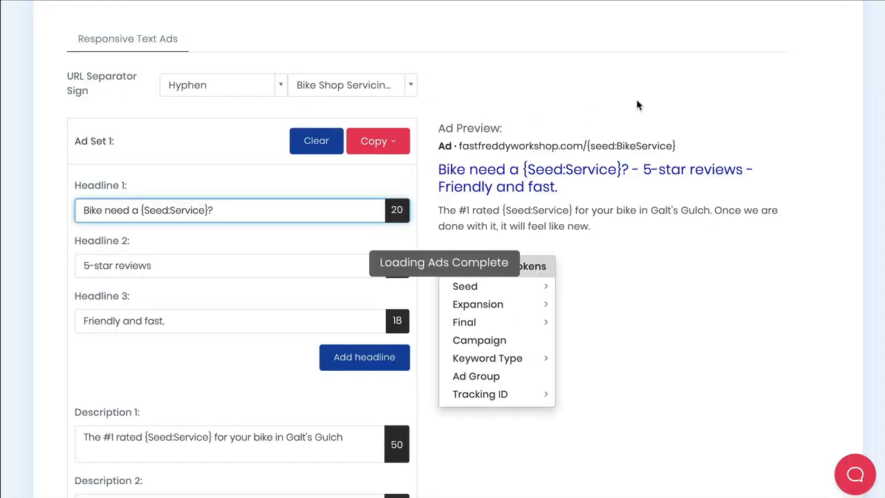
{"action": "left_click", "coordinate": [626, 96]}
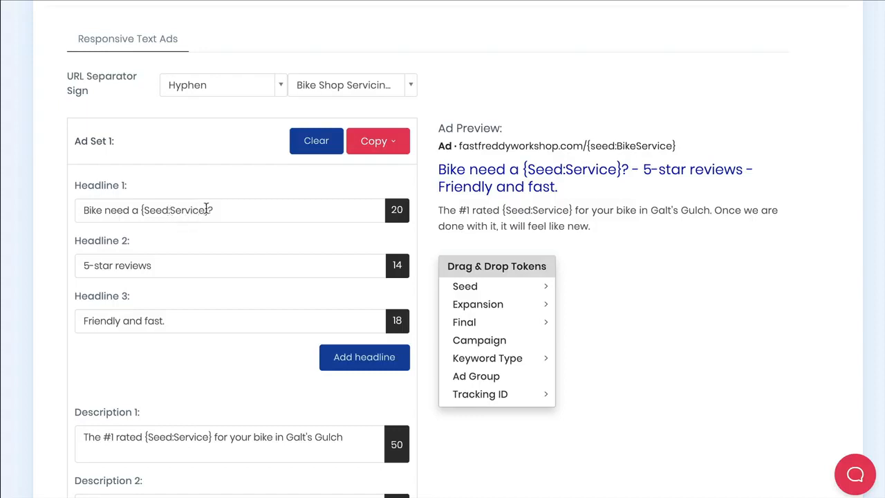
Examine the Seed:Service token in Headline 1 and the available Expansion tokens.
{"action": "left_click_drag", "start_coordinate": [206, 210], "coordinate": [142, 210]}
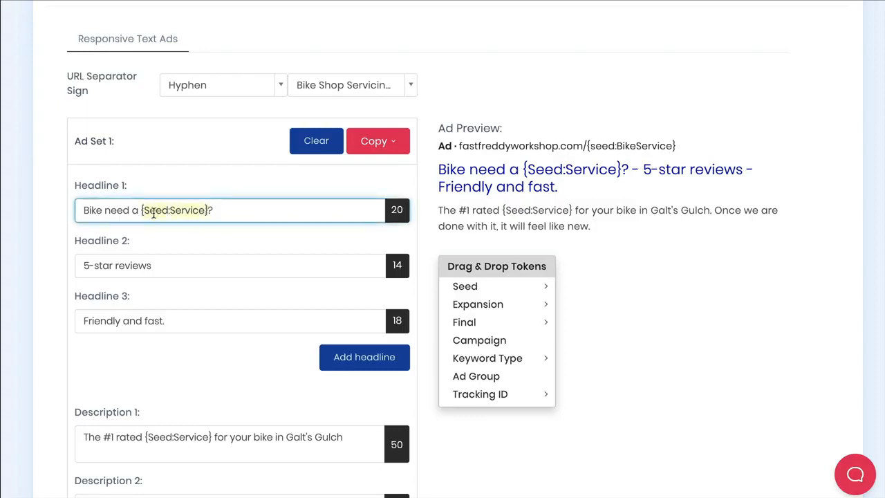
{"action": "left_click", "coordinate": [209, 236]}
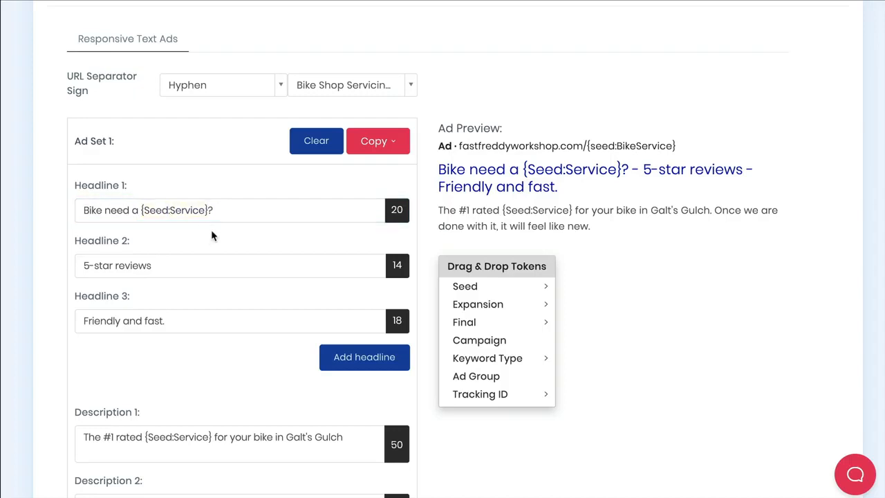
{"action": "left_click", "coordinate": [282, 210]}
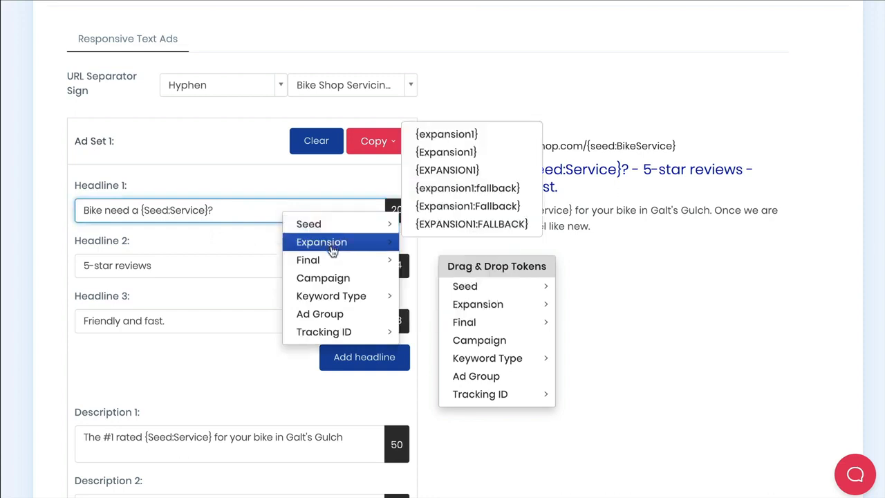
{"action": "left_click", "coordinate": [229, 243]}
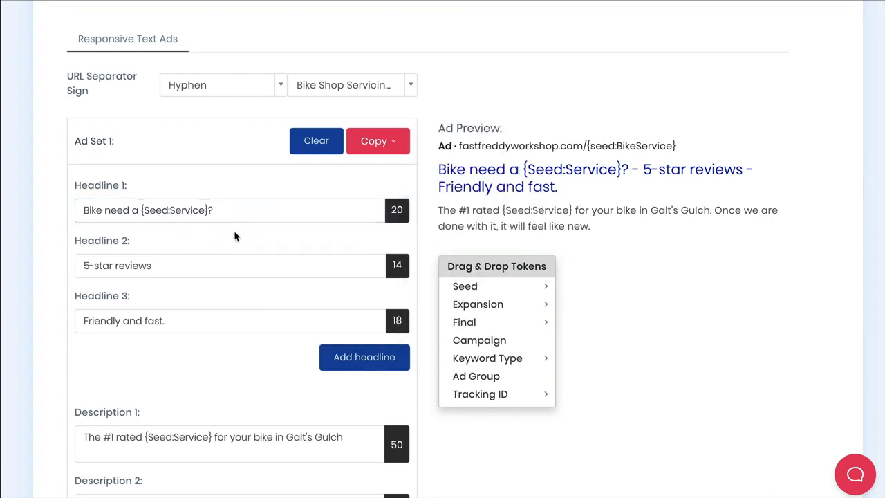
{"action": "scroll", "coordinate": [233, 235], "scroll_direction": "down", "scroll_amount": 1}
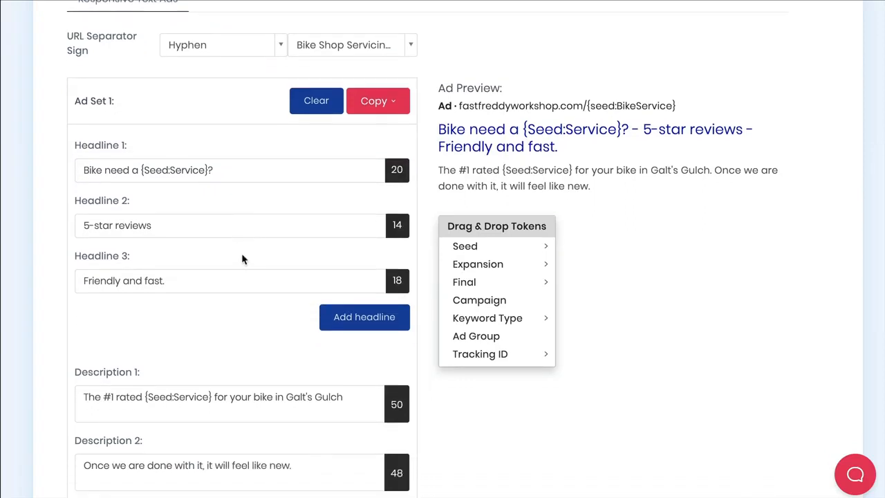
{"action": "scroll", "coordinate": [242, 250], "scroll_direction": "down", "scroll_amount": 1}
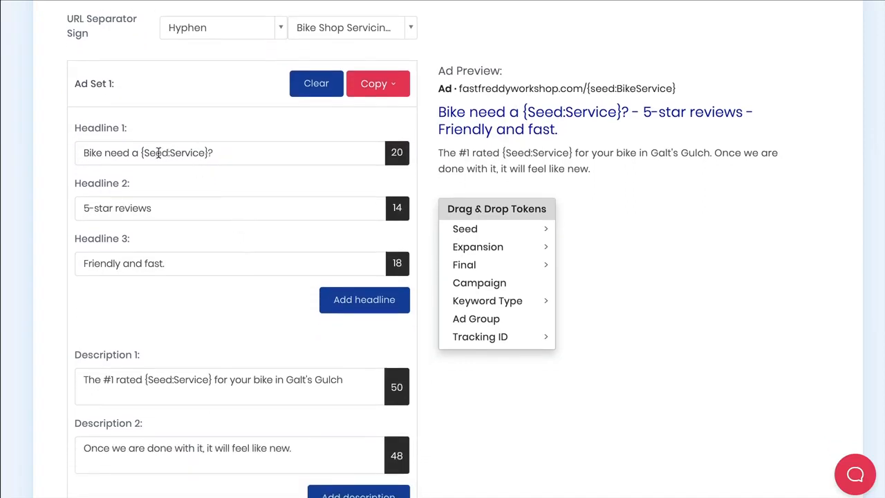
Capitalize Headline 1 to read 'Bike Need a {Seed:Service}?'.
{"action": "left_click_drag", "start_coordinate": [140, 153], "coordinate": [171, 153]}
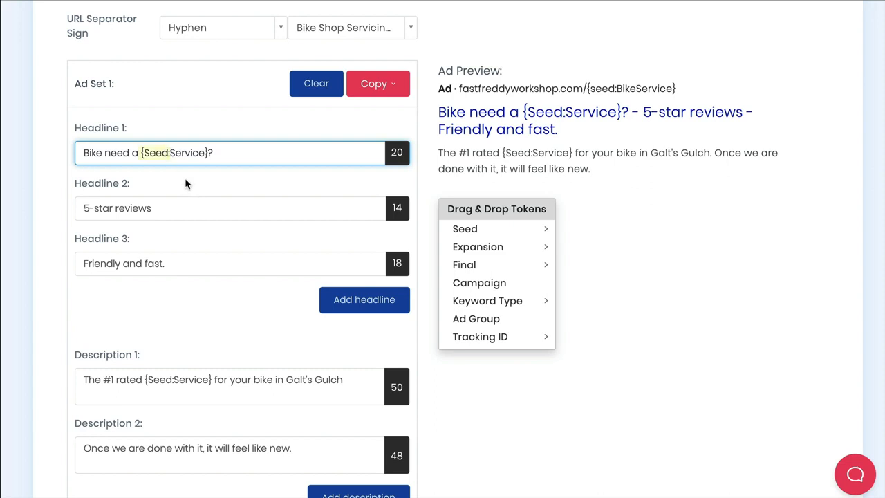
{"action": "left_click", "coordinate": [185, 183]}
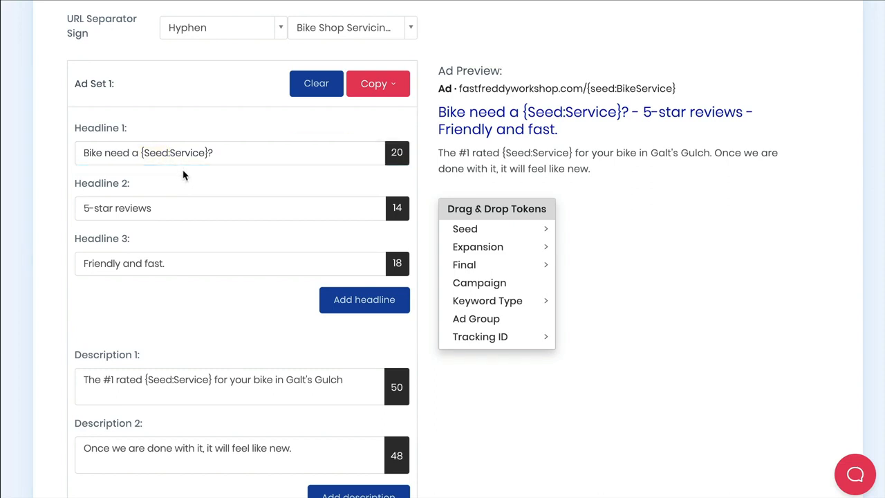
{"action": "left_click_drag", "start_coordinate": [104, 152], "coordinate": [111, 152]}
{"action": "key", "text": "BackSpace"}
{"action": "type", "text": "N"}
Capitalize Headline 2 to '5-star Reviews' and Headline 3 to 'Friendly and Fast.'.
{"action": "left_click", "coordinate": [221, 179]}
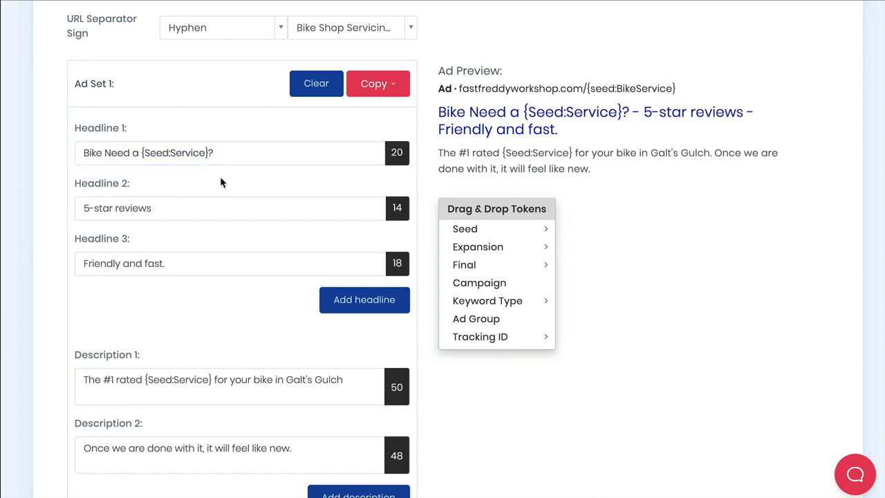
{"action": "left_click_drag", "start_coordinate": [114, 205], "coordinate": [119, 206]}
{"action": "key", "text": "BackSpace"}
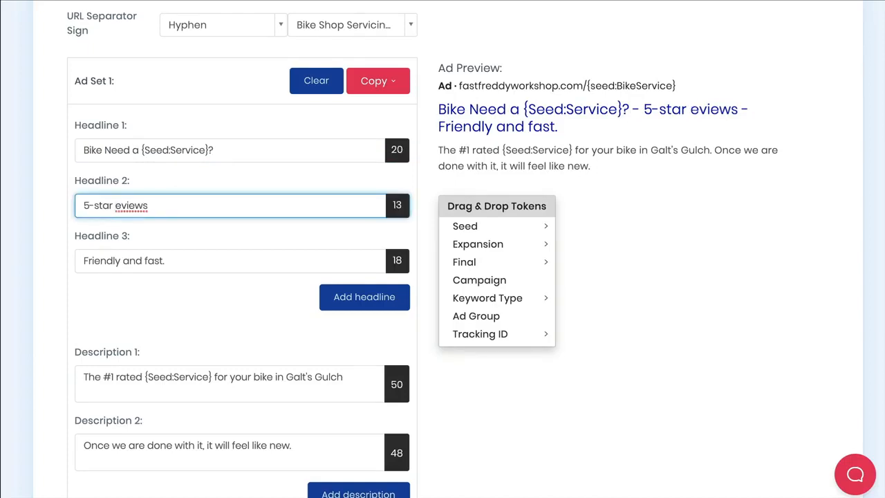
{"action": "type", "text": "R"}
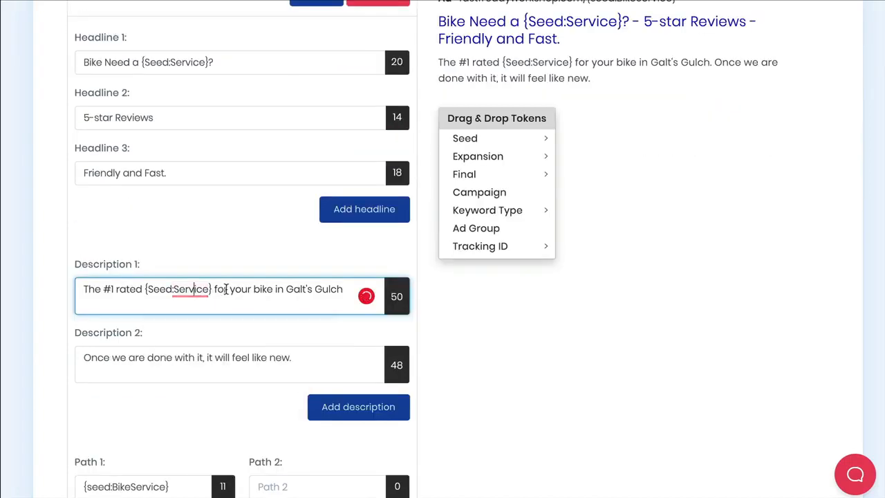
Review the ad's descriptions, paths and final URLs.
{"action": "left_click", "coordinate": [249, 252]}
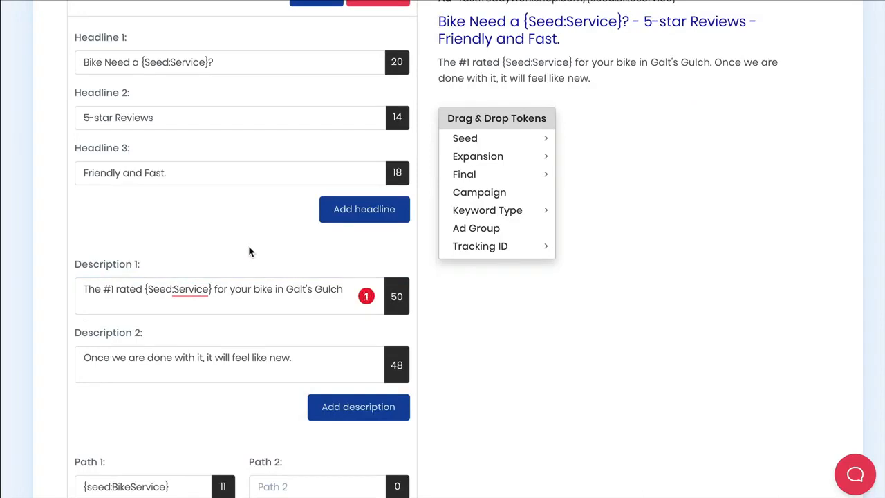
{"action": "scroll", "coordinate": [249, 252], "scroll_direction": "down", "scroll_amount": 1}
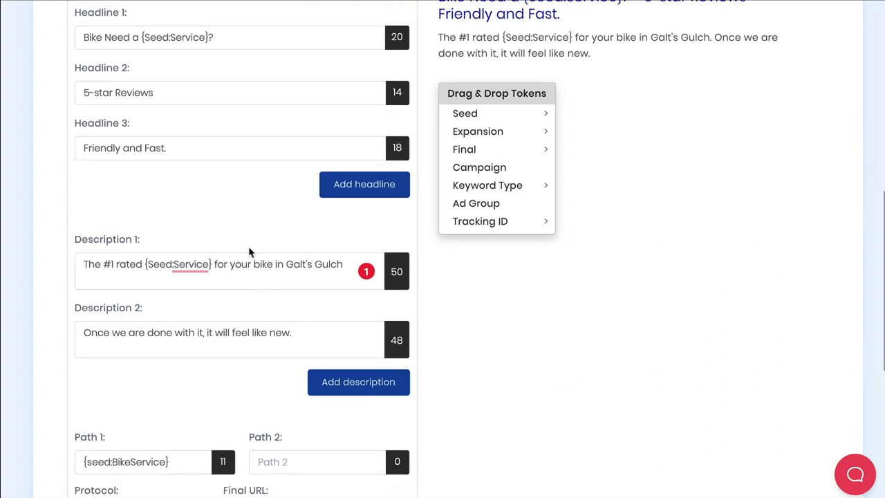
{"action": "scroll", "coordinate": [250, 252], "scroll_direction": "down", "scroll_amount": 1}
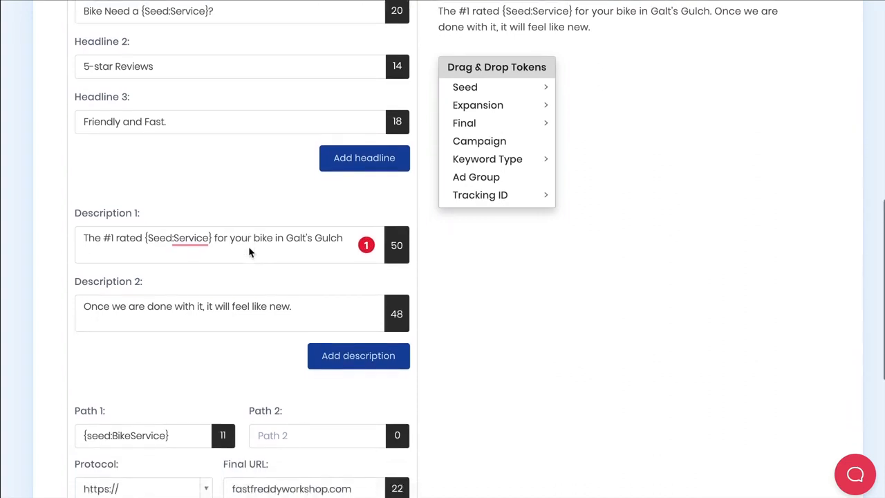
{"action": "scroll", "coordinate": [249, 249], "scroll_direction": "down", "scroll_amount": 4}
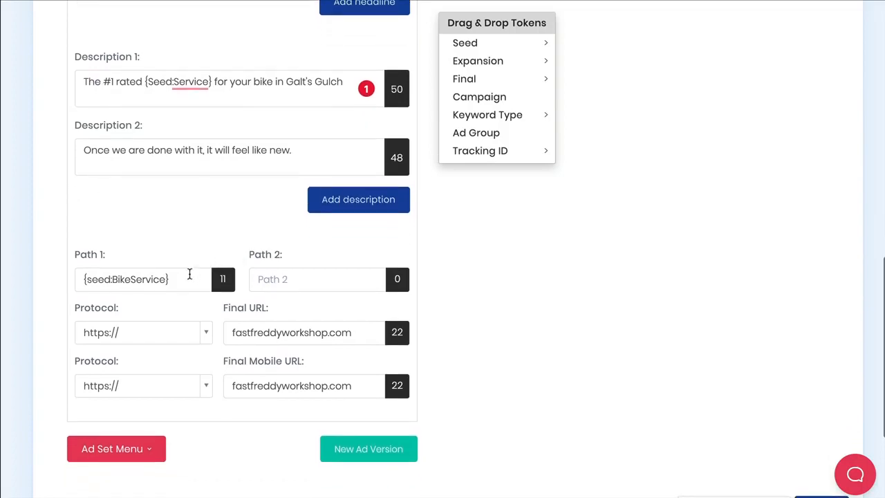
Set the ad's URL separator sign to No Space.
{"action": "scroll", "coordinate": [184, 253], "scroll_direction": "up", "scroll_amount": 5}
{"action": "scroll", "coordinate": [184, 256], "scroll_direction": "up", "scroll_amount": 4}
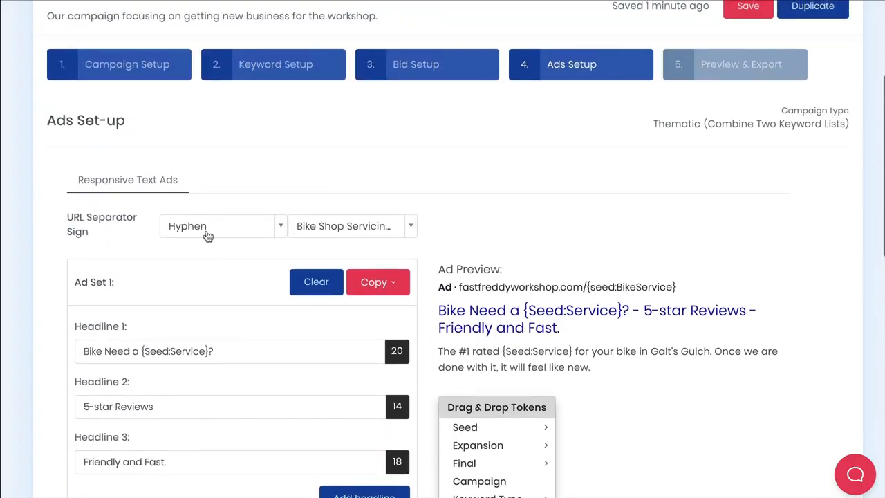
{"action": "left_click", "coordinate": [213, 235]}
{"action": "left_click", "coordinate": [212, 267]}
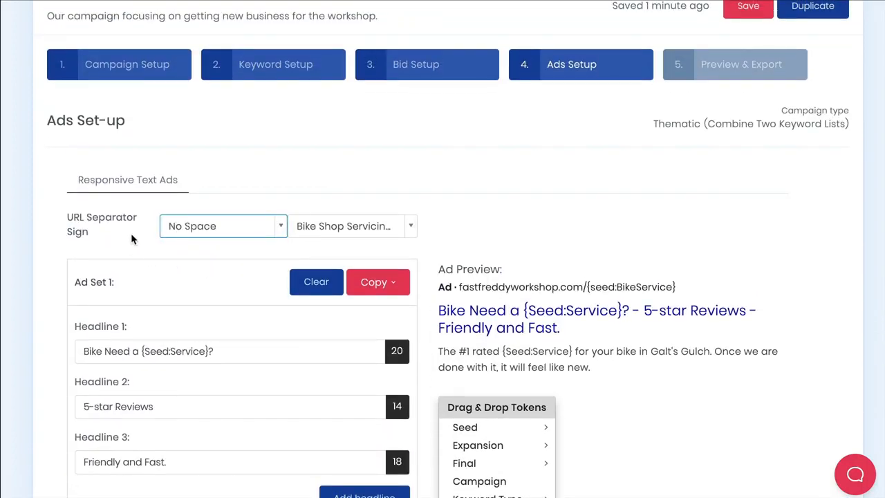
Review the Path 1 token, protocols and final URL fields of the ad set.
{"action": "scroll", "coordinate": [139, 239], "scroll_direction": "down", "scroll_amount": 4}
{"action": "scroll", "coordinate": [146, 241], "scroll_direction": "down", "scroll_amount": 3}
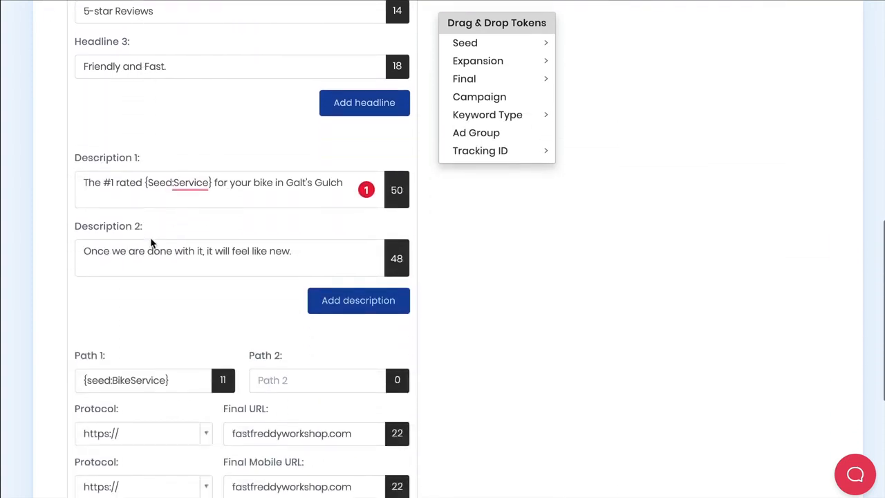
{"action": "scroll", "coordinate": [152, 244], "scroll_direction": "up", "scroll_amount": 2}
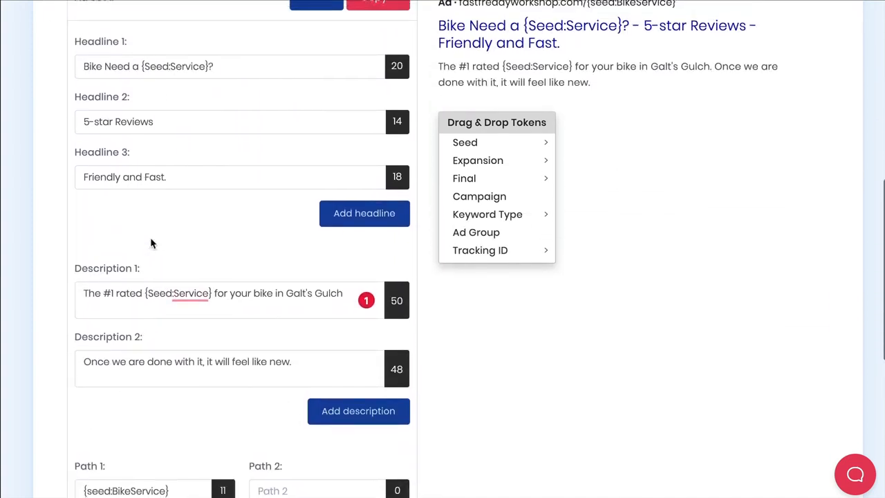
{"action": "scroll", "coordinate": [152, 243], "scroll_direction": "down", "scroll_amount": 4}
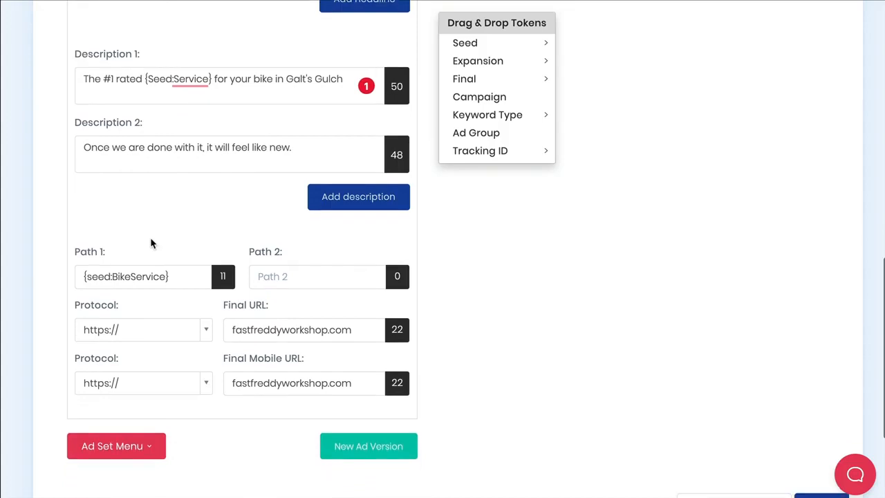
{"action": "scroll", "coordinate": [166, 240], "scroll_direction": "down", "scroll_amount": 1}
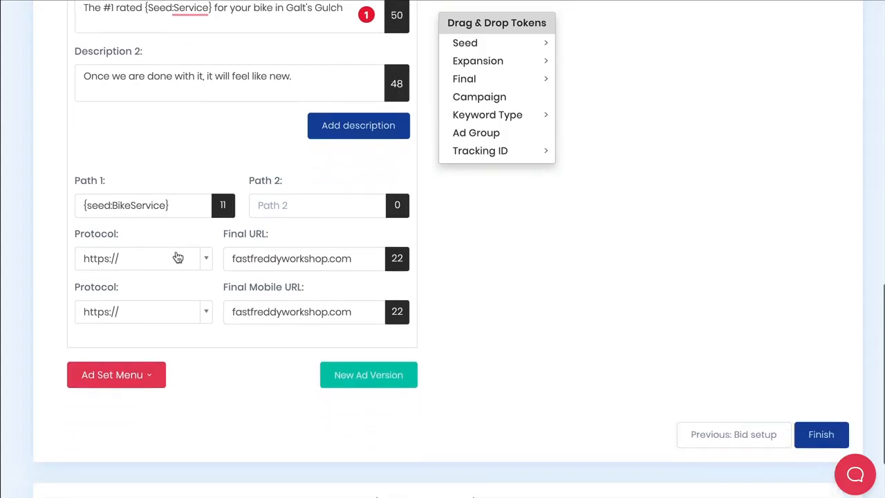
{"action": "left_click_drag", "start_coordinate": [172, 205], "coordinate": [88, 207]}
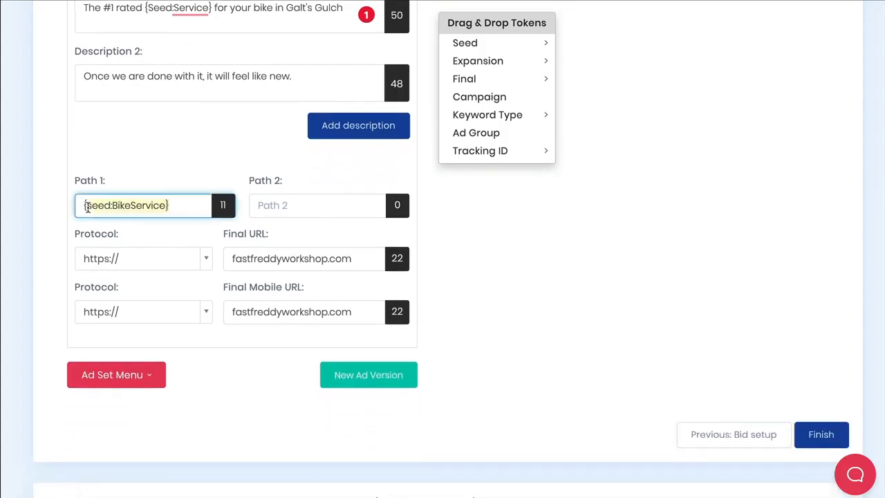
{"action": "left_click", "coordinate": [181, 235]}
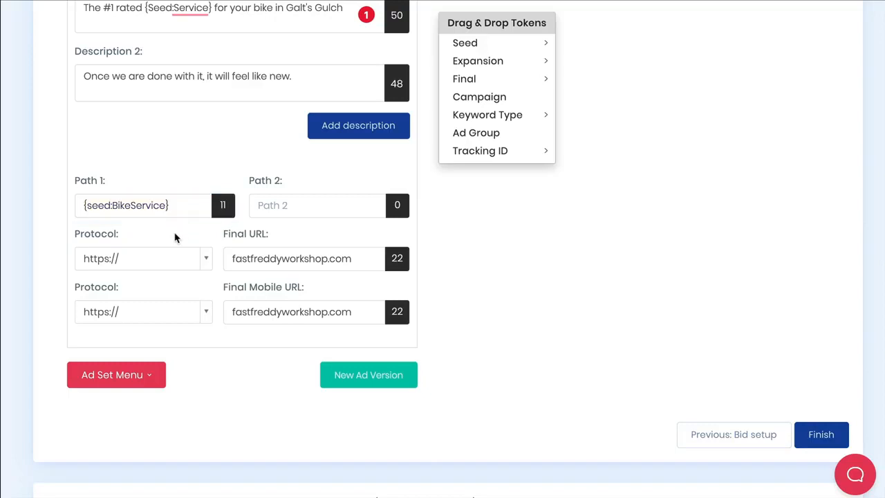
{"action": "left_click", "coordinate": [278, 259]}
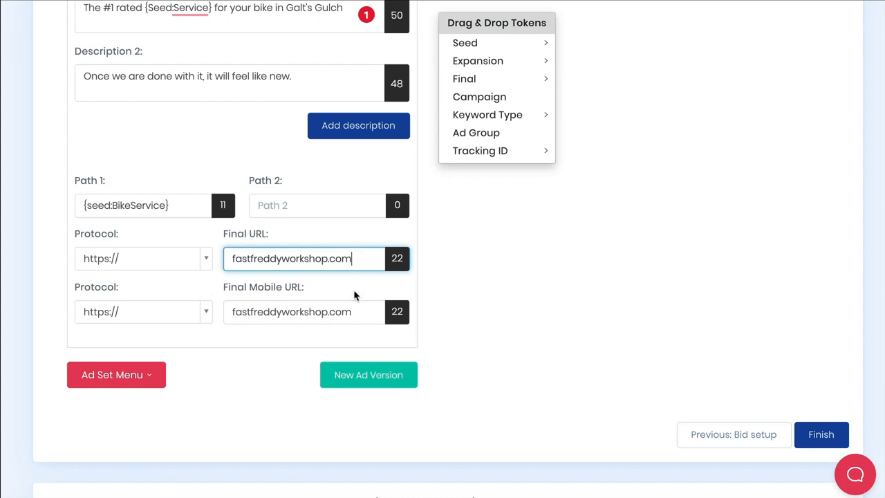
{"action": "scroll", "coordinate": [533, 358], "scroll_direction": "down", "scroll_amount": 1}
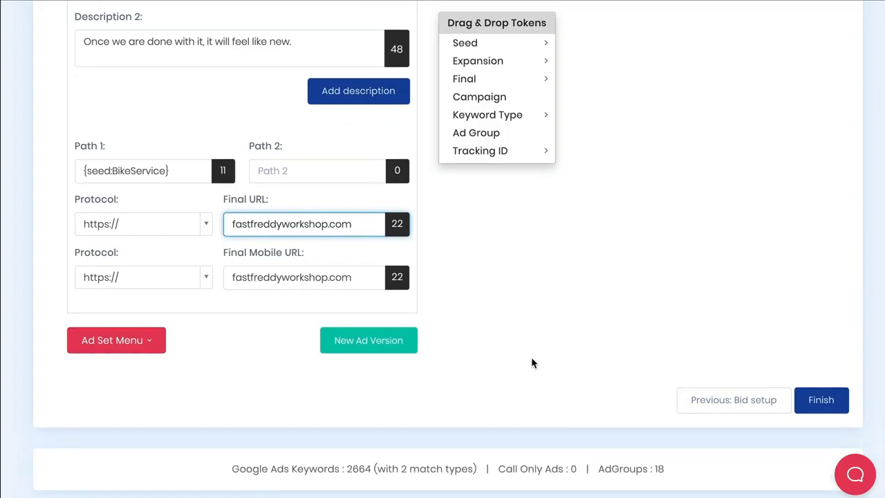
Finish the ads setup to move on to Preview & Export.
{"action": "left_click", "coordinate": [816, 400]}
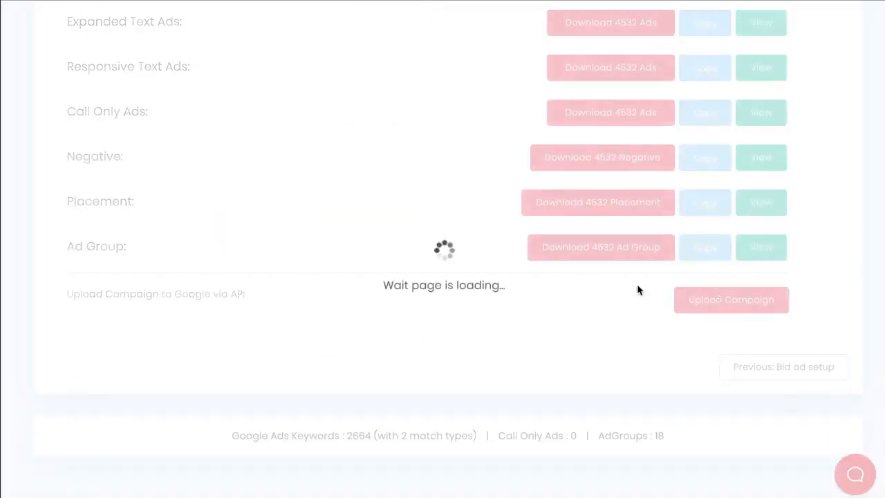
{"action": "scroll", "coordinate": [530, 285], "scroll_direction": "up", "scroll_amount": 1}
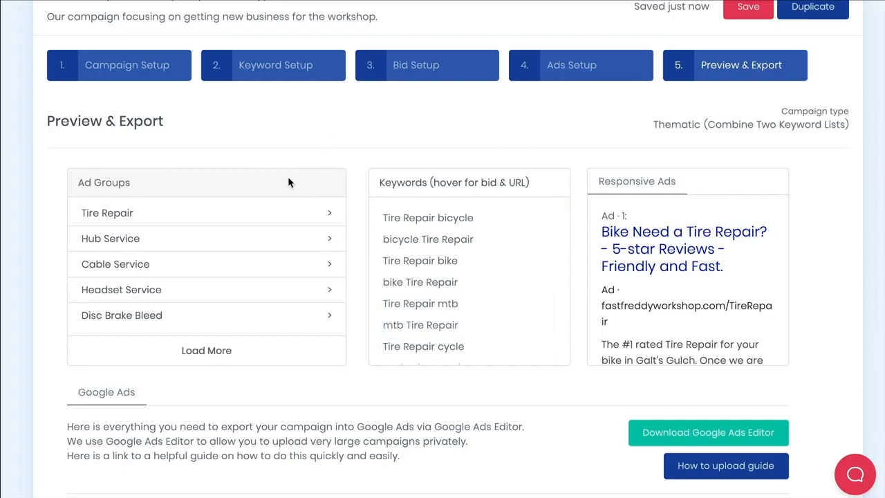
Preview the Hub Service, Cable Service and Headset Service ad groups' keywords, bids and ads.
{"action": "left_click", "coordinate": [161, 240]}
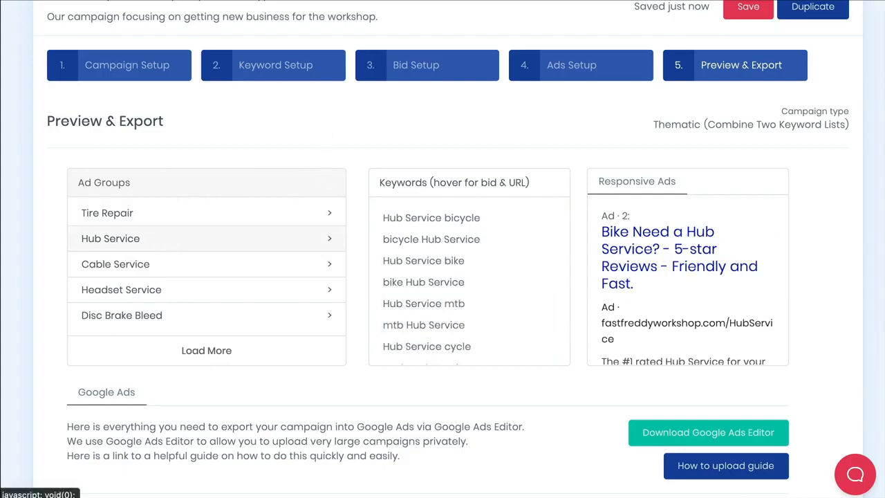
{"action": "left_click", "coordinate": [171, 270]}
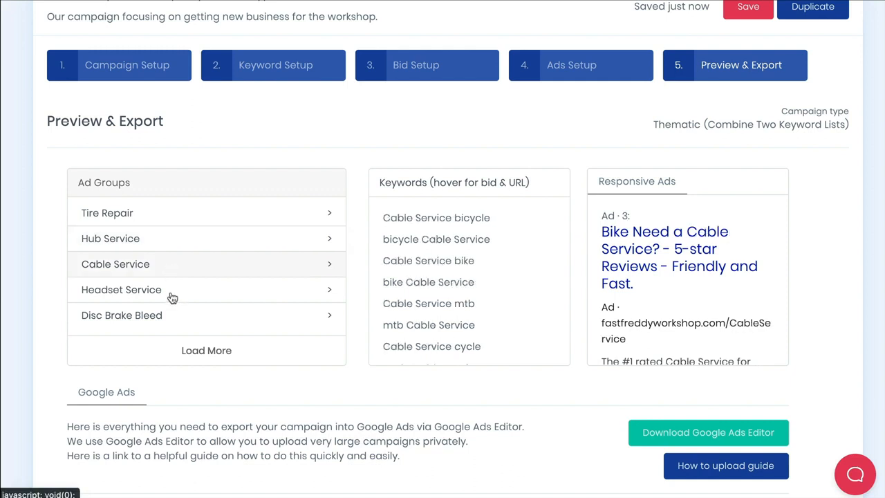
{"action": "left_click", "coordinate": [172, 298]}
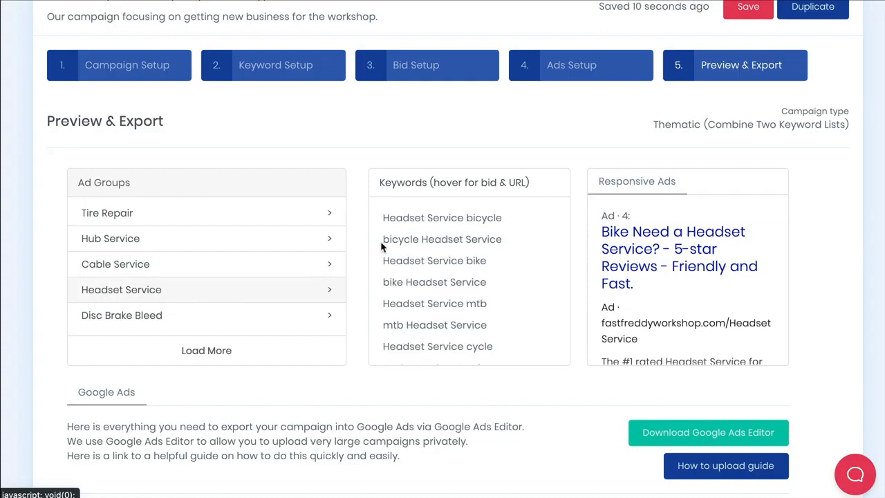
{"action": "mouse_move", "coordinate": [387, 217]}
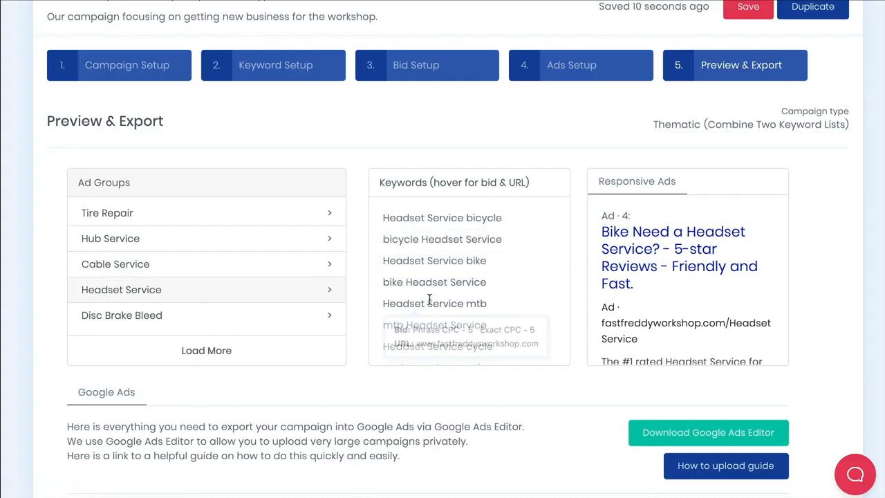
{"action": "scroll", "coordinate": [433, 296], "scroll_direction": "down", "scroll_amount": 5}
{"action": "scroll", "coordinate": [489, 309], "scroll_direction": "down", "scroll_amount": 5}
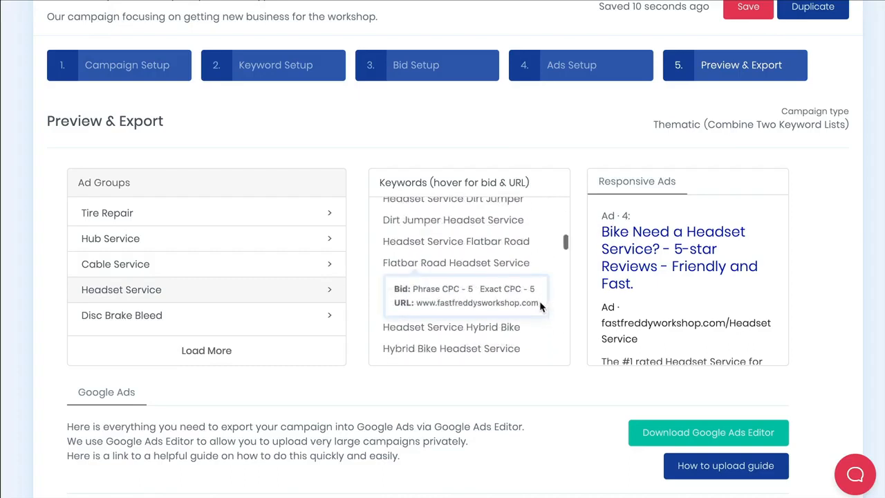
{"action": "scroll", "coordinate": [557, 305], "scroll_direction": "down", "scroll_amount": 2}
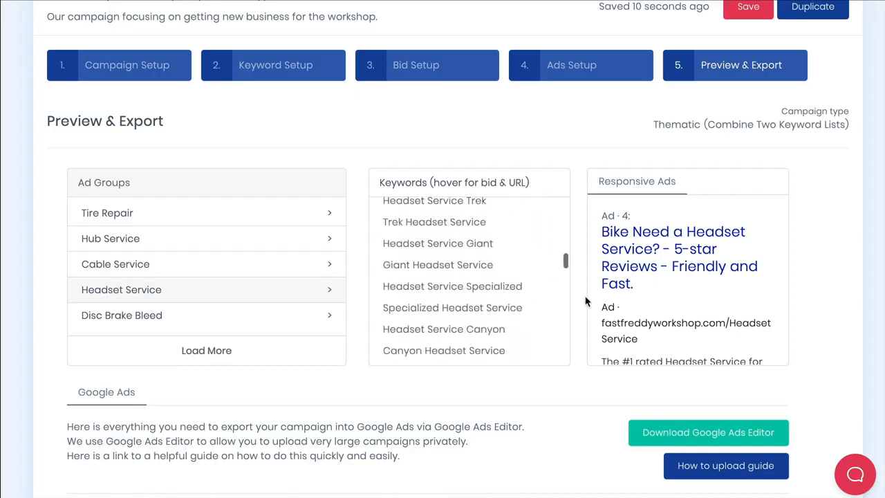
Load more ad groups and preview the Disc Brake Bleed, Brake Service and Repair ads.
{"action": "left_click", "coordinate": [153, 318]}
{"action": "left_click", "coordinate": [206, 351]}
{"action": "scroll", "coordinate": [200, 291], "scroll_direction": "down", "scroll_amount": 2}
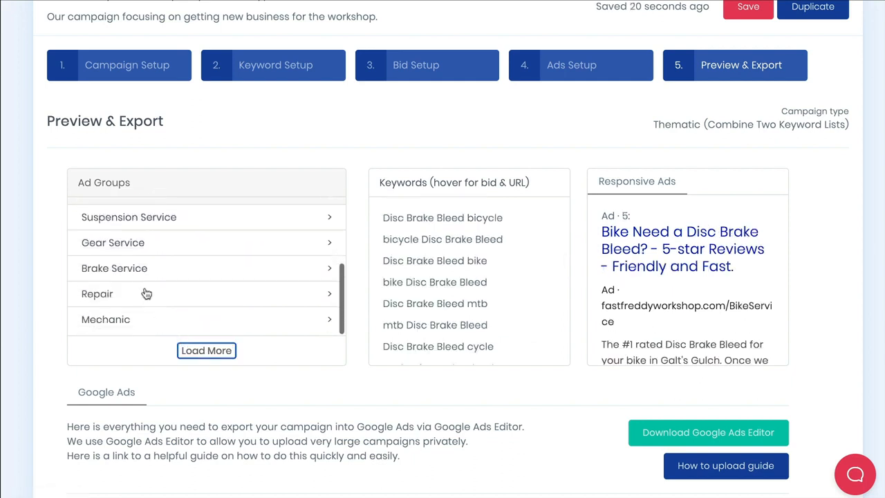
{"action": "left_click", "coordinate": [141, 268]}
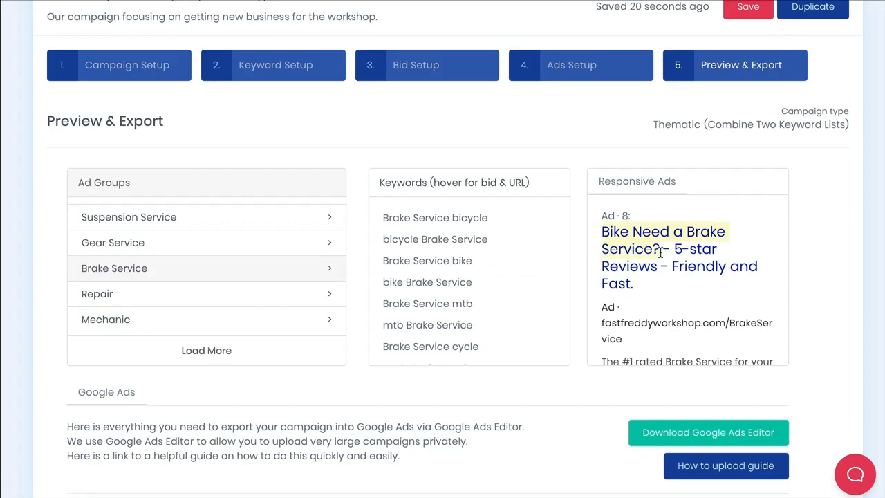
{"action": "left_click", "coordinate": [143, 297]}
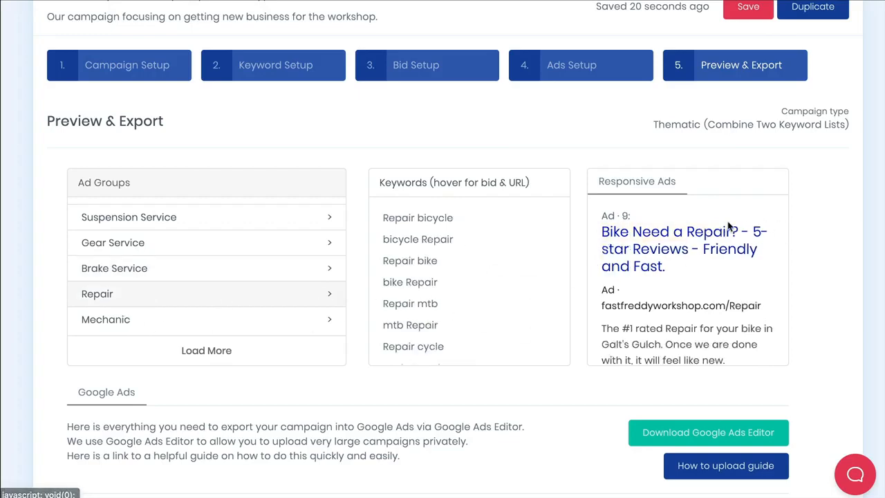
{"action": "left_click_drag", "start_coordinate": [602, 232], "coordinate": [711, 234]}
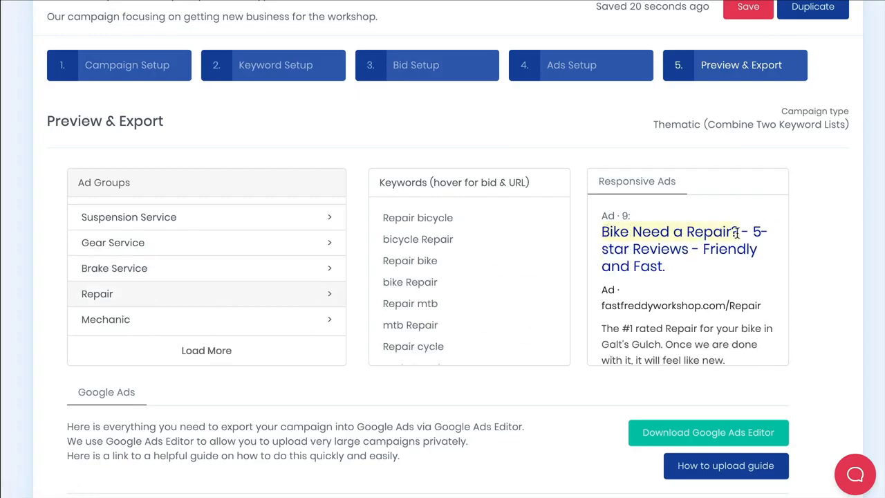
{"action": "scroll", "coordinate": [165, 294], "scroll_direction": "down", "scroll_amount": 1}
{"action": "scroll", "coordinate": [168, 291], "scroll_direction": "up", "scroll_amount": 1}
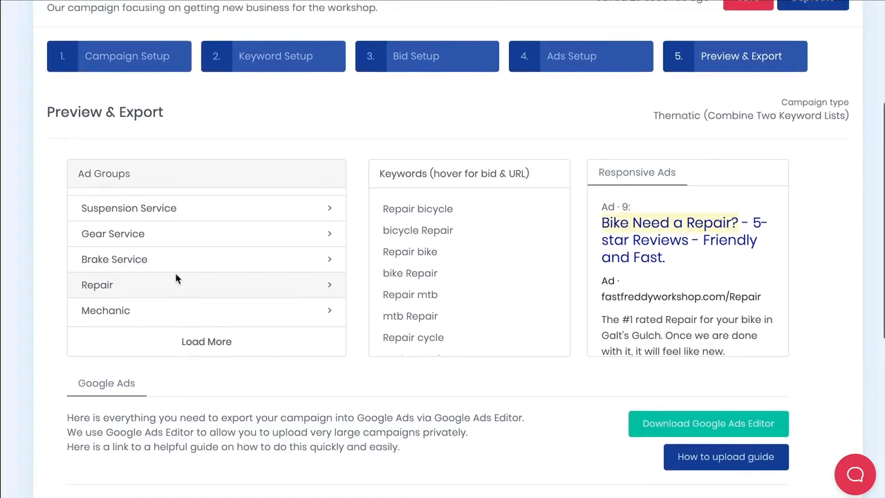
{"action": "scroll", "coordinate": [697, 294], "scroll_direction": "down", "scroll_amount": 1}
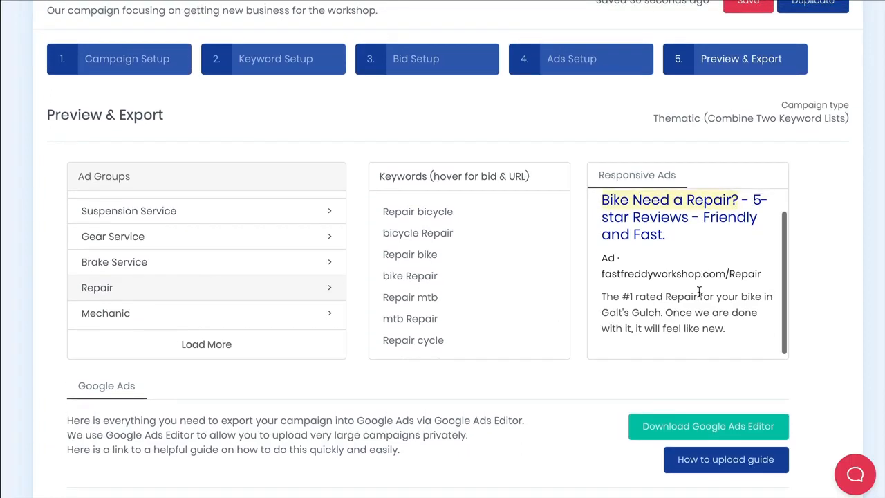
{"action": "scroll", "coordinate": [699, 292], "scroll_direction": "up", "scroll_amount": 1}
{"action": "scroll", "coordinate": [236, 263], "scroll_direction": "up", "scroll_amount": 2}
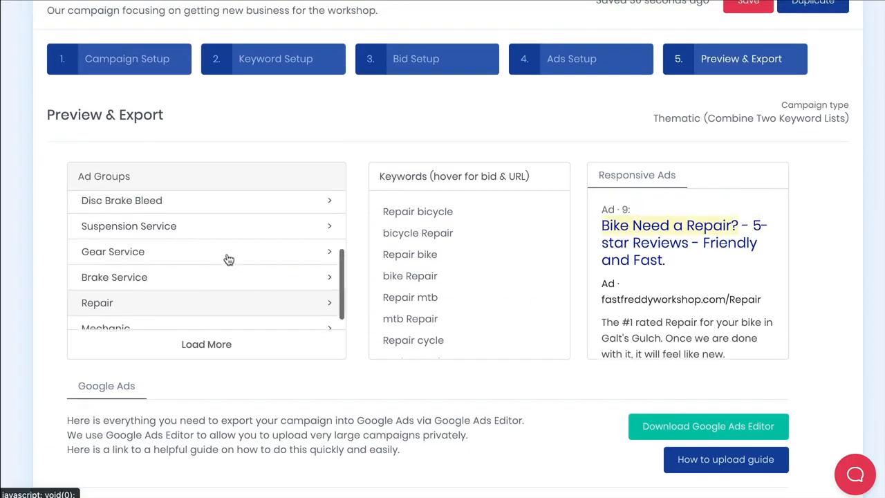
Preview the Suspension Service ad group's ad headline, display URL and description.
{"action": "left_click", "coordinate": [207, 240]}
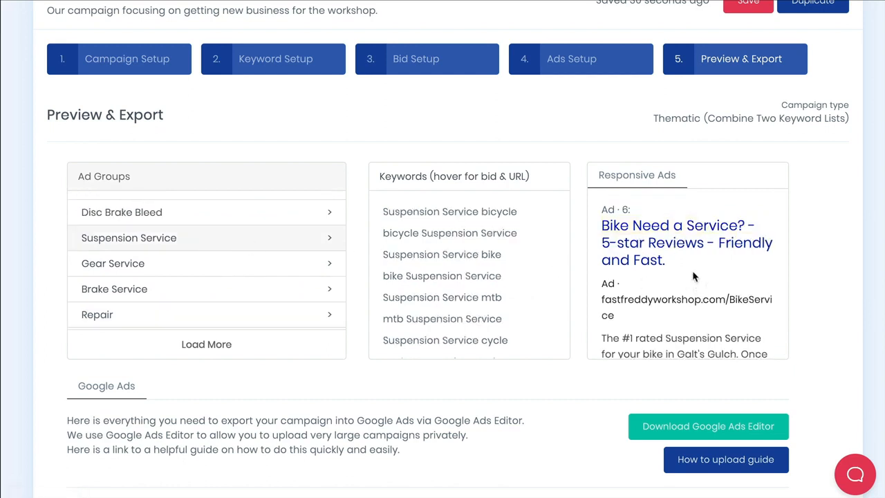
{"action": "scroll", "coordinate": [297, 267], "scroll_direction": "up", "scroll_amount": 1}
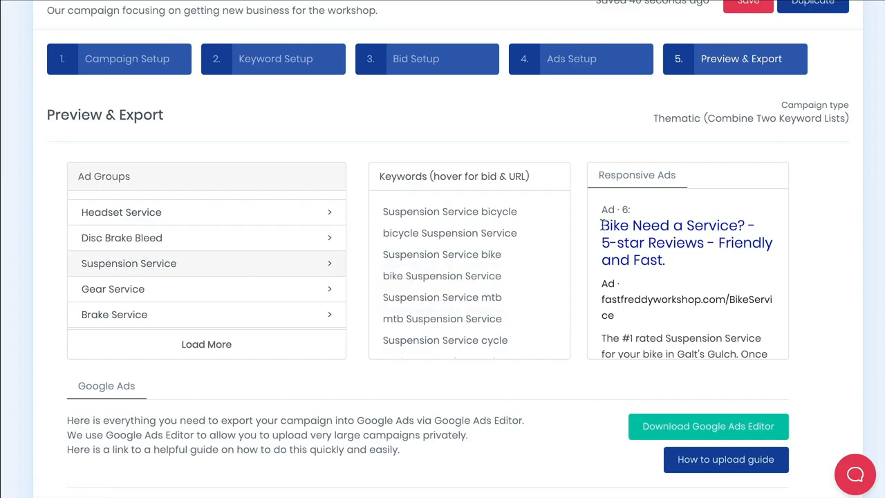
{"action": "left_click_drag", "start_coordinate": [601, 226], "coordinate": [747, 226]}
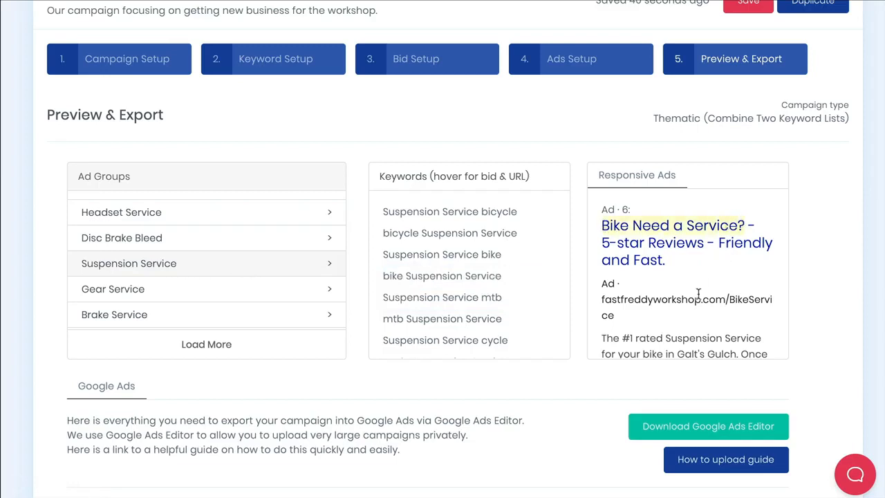
{"action": "scroll", "coordinate": [699, 294], "scroll_direction": "down", "scroll_amount": 2}
{"action": "left_click_drag", "start_coordinate": [627, 291], "coordinate": [736, 300]}
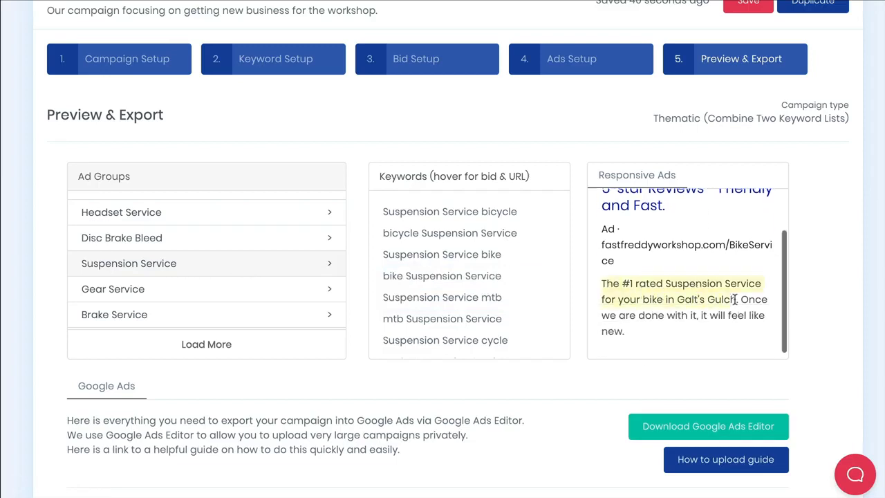
{"action": "scroll", "coordinate": [306, 287], "scroll_direction": "down", "scroll_amount": 3}
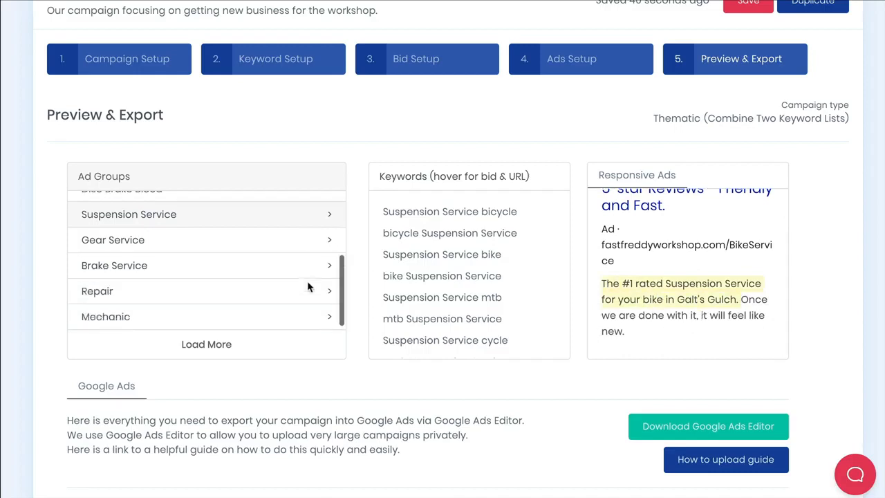
{"action": "scroll", "coordinate": [365, 278], "scroll_direction": "down", "scroll_amount": 5}
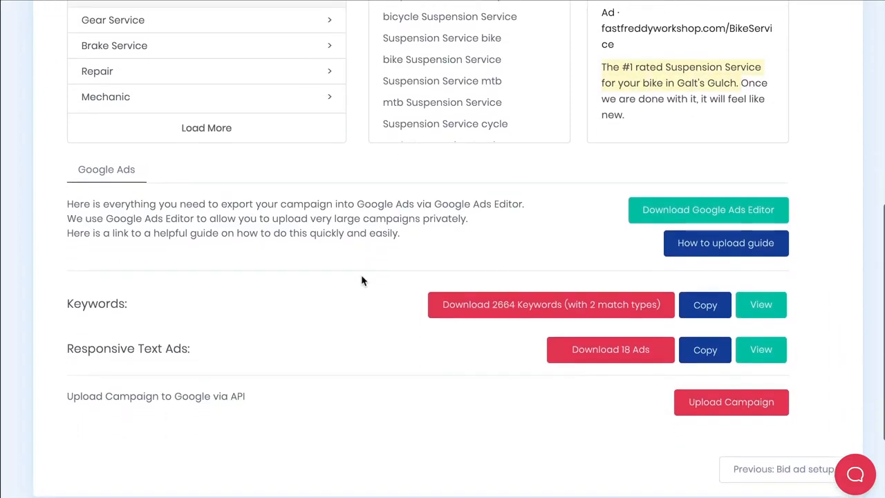
Copy the campaign's keywords for export.
{"action": "scroll", "coordinate": [360, 277], "scroll_direction": "down", "scroll_amount": 1}
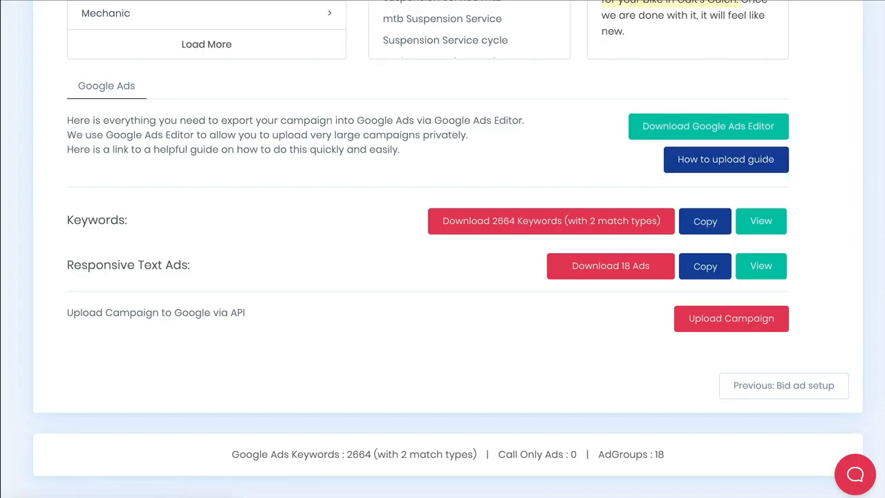
{"action": "scroll", "coordinate": [675, 412], "scroll_direction": "up", "scroll_amount": 3}
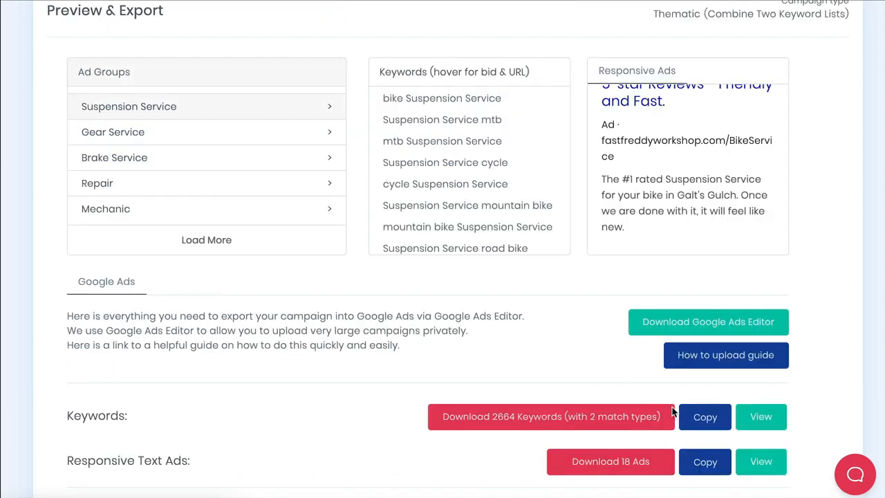
{"action": "left_click", "coordinate": [710, 418]}
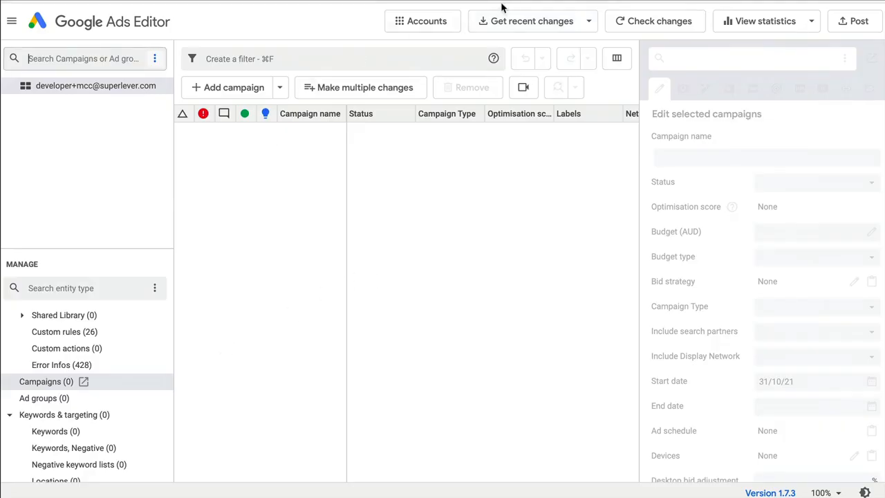
Bulk-import the copied keywords into the Keywords list, using the campaign and ad group columns from the pasted data.
{"action": "left_click", "coordinate": [531, 23]}
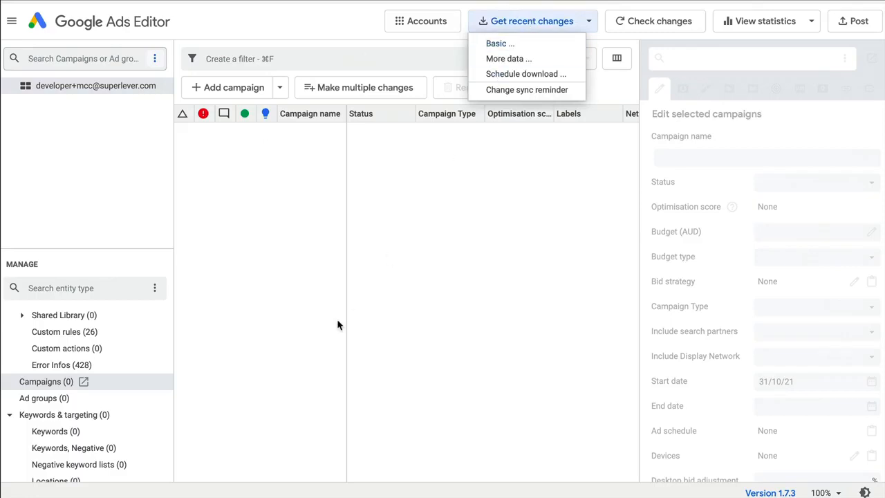
{"action": "left_click", "coordinate": [257, 284]}
{"action": "scroll", "coordinate": [115, 356], "scroll_direction": "down", "scroll_amount": 2}
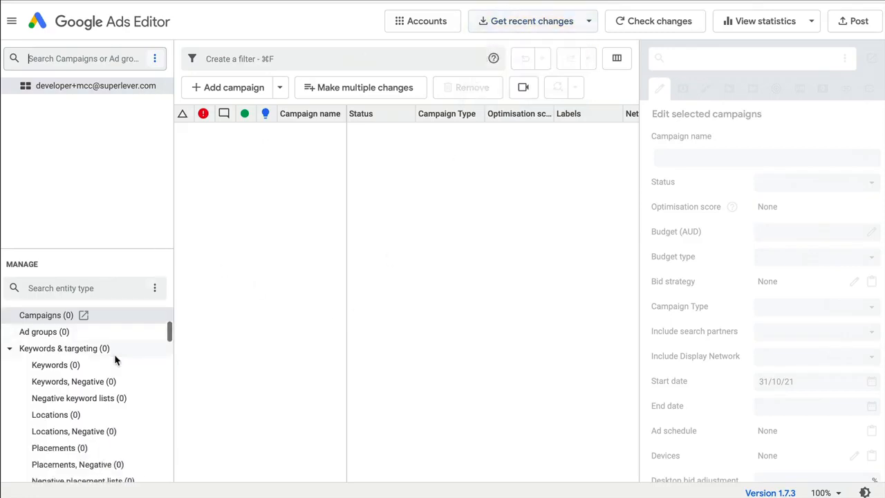
{"action": "left_click", "coordinate": [72, 367]}
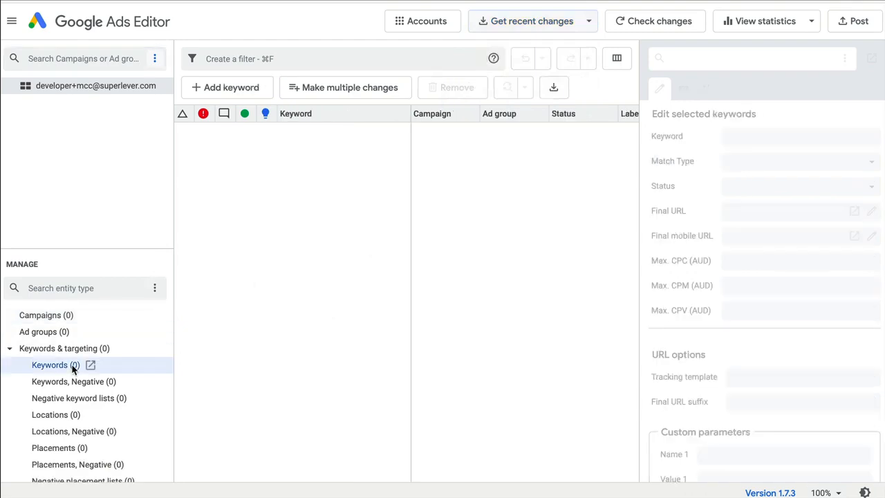
{"action": "left_click", "coordinate": [362, 89]}
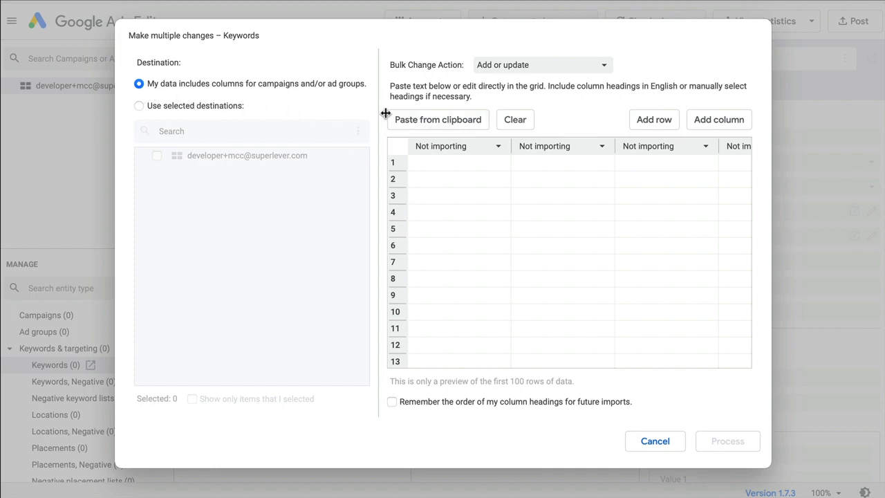
{"action": "left_click", "coordinate": [414, 119]}
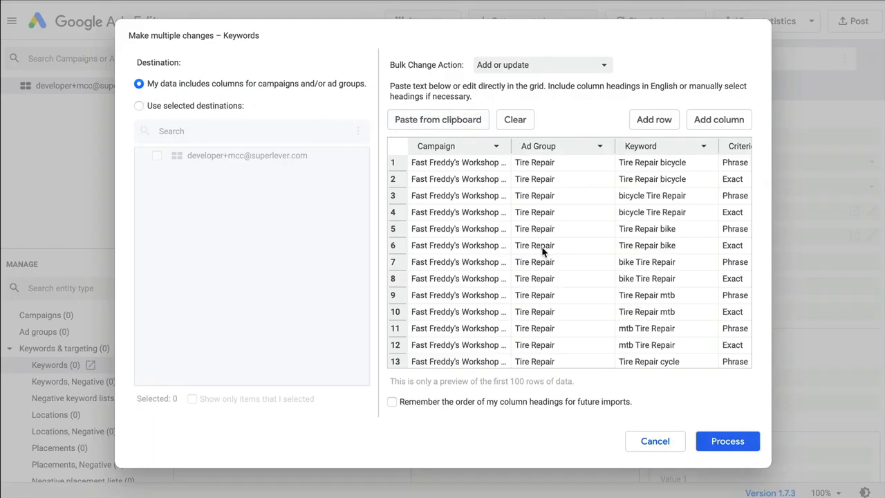
{"action": "scroll", "coordinate": [570, 244], "scroll_direction": "right", "scroll_amount": 6}
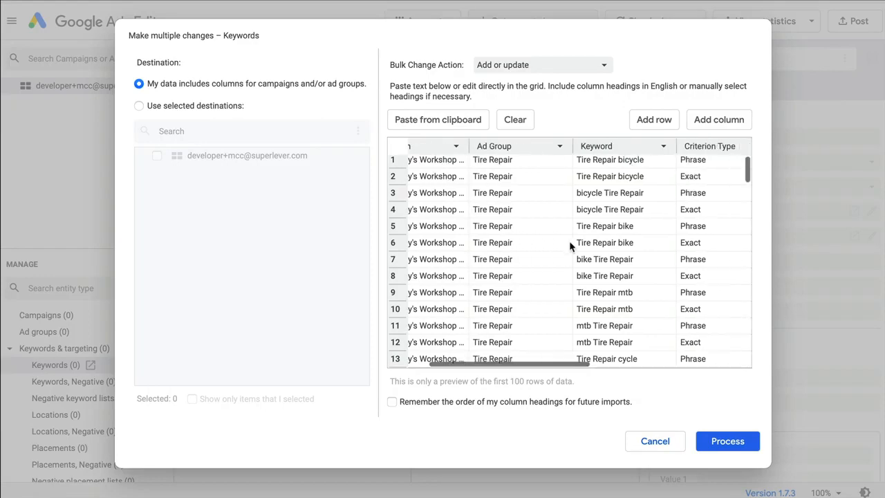
{"action": "left_click", "coordinate": [730, 441]}
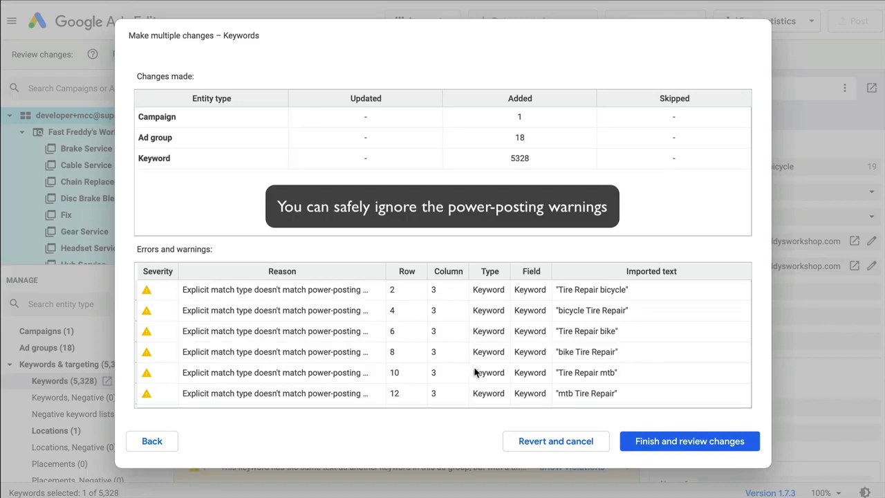
{"action": "left_click", "coordinate": [708, 446]}
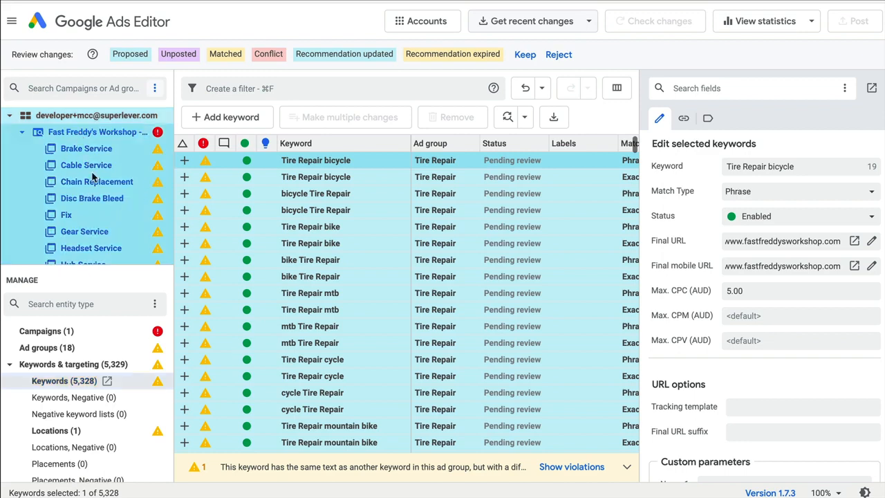
Keep the proposed changes from the keyword import.
{"action": "scroll", "coordinate": [98, 185], "scroll_direction": "down", "scroll_amount": 2}
{"action": "scroll", "coordinate": [98, 187], "scroll_direction": "down", "scroll_amount": 3}
{"action": "left_click_drag", "start_coordinate": [76, 267], "coordinate": [79, 415]}
{"action": "scroll", "coordinate": [58, 208], "scroll_direction": "up", "scroll_amount": 5}
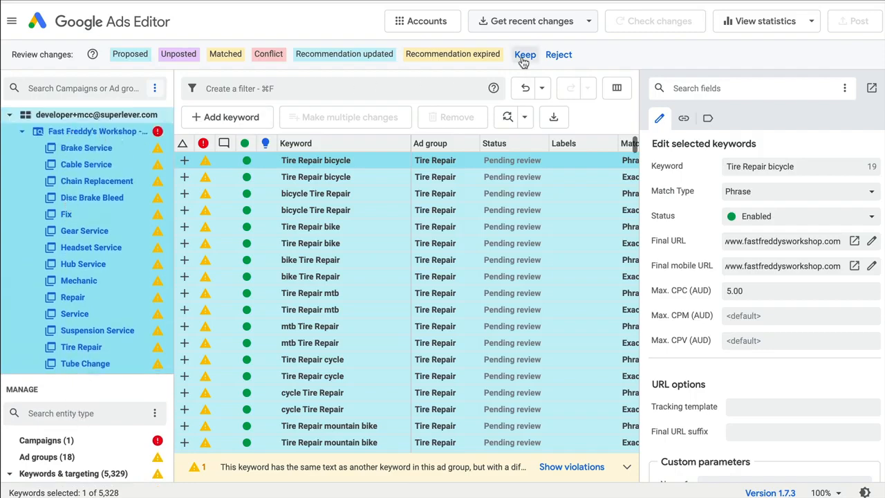
{"action": "left_click", "coordinate": [525, 54]}
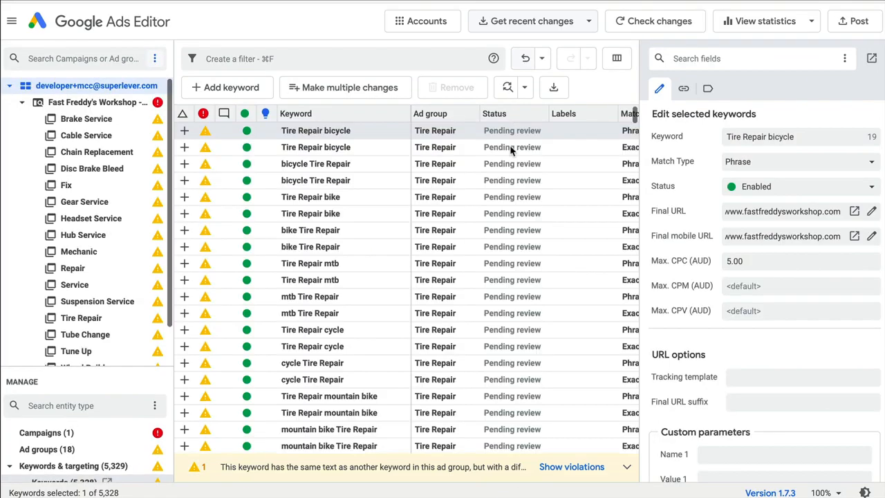
Open the Responsive search ads list, then copy the responsive text ads from the campaign builder's export page.
{"action": "left_click_drag", "start_coordinate": [67, 365], "coordinate": [66, 173]}
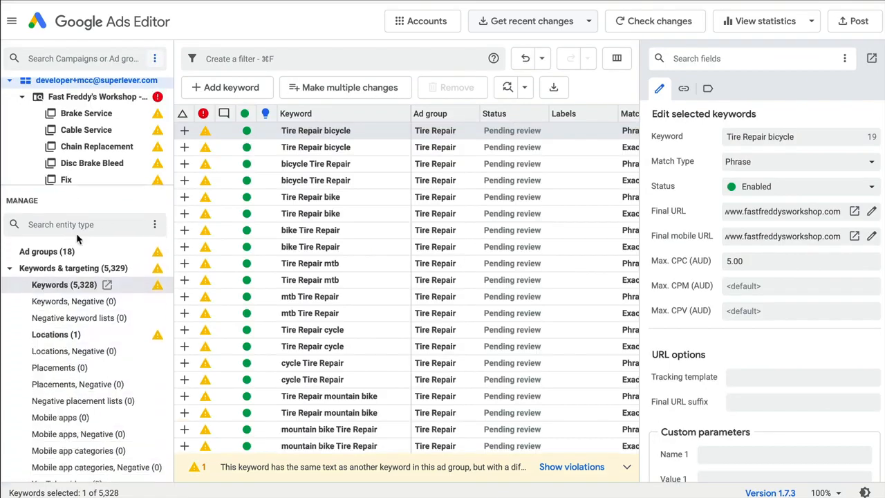
{"action": "scroll", "coordinate": [31, 298], "scroll_direction": "down", "scroll_amount": 4}
{"action": "scroll", "coordinate": [35, 294], "scroll_direction": "down", "scroll_amount": 5}
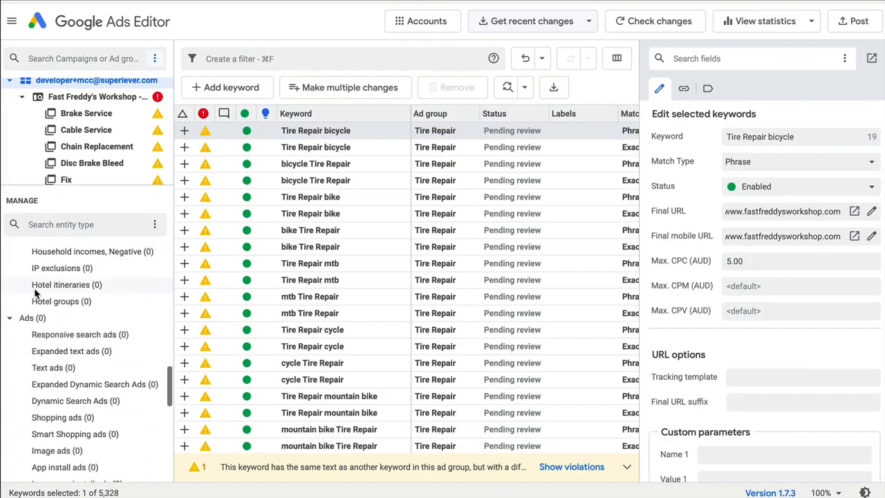
{"action": "left_click", "coordinate": [58, 289]}
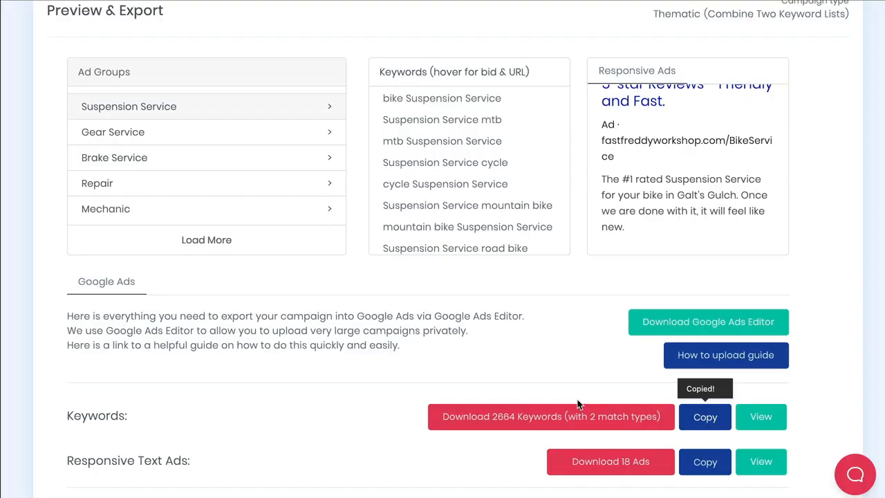
{"action": "left_click", "coordinate": [707, 463]}
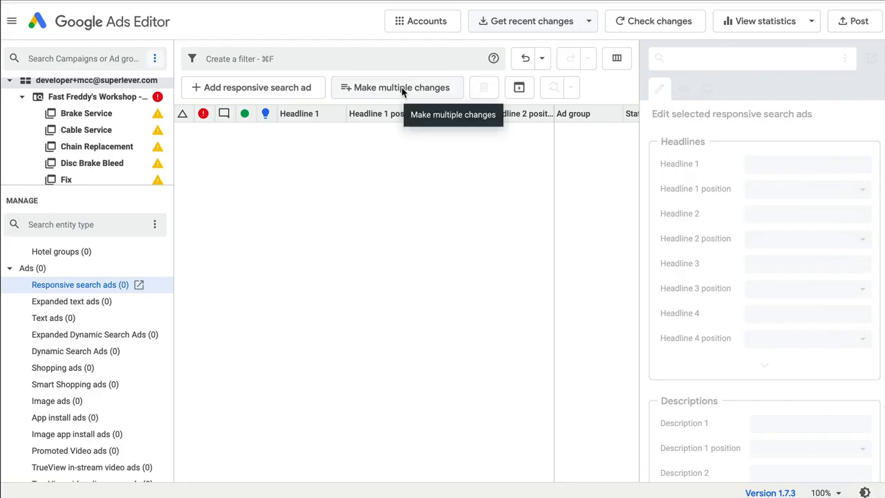
Bulk-import the copied responsive search ads using the data's own campaign and ad group columns, and keep the changes.
{"action": "left_click", "coordinate": [401, 89]}
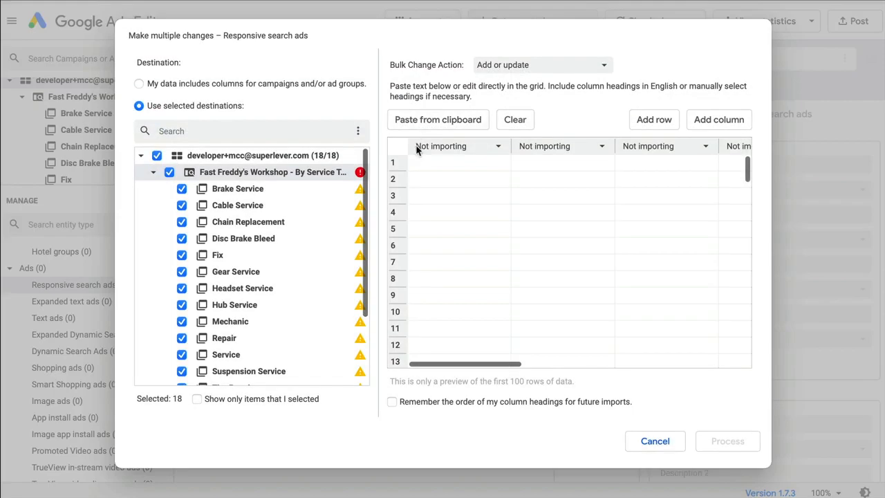
{"action": "left_click", "coordinate": [139, 84]}
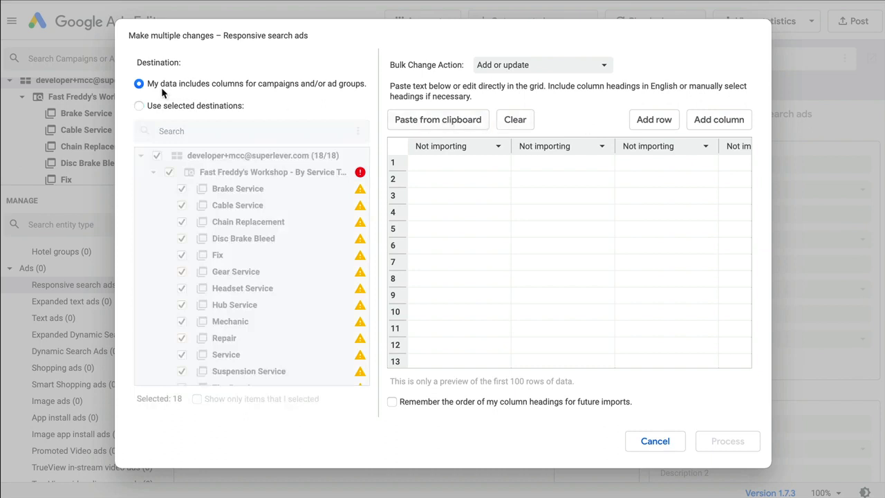
{"action": "left_click", "coordinate": [440, 121]}
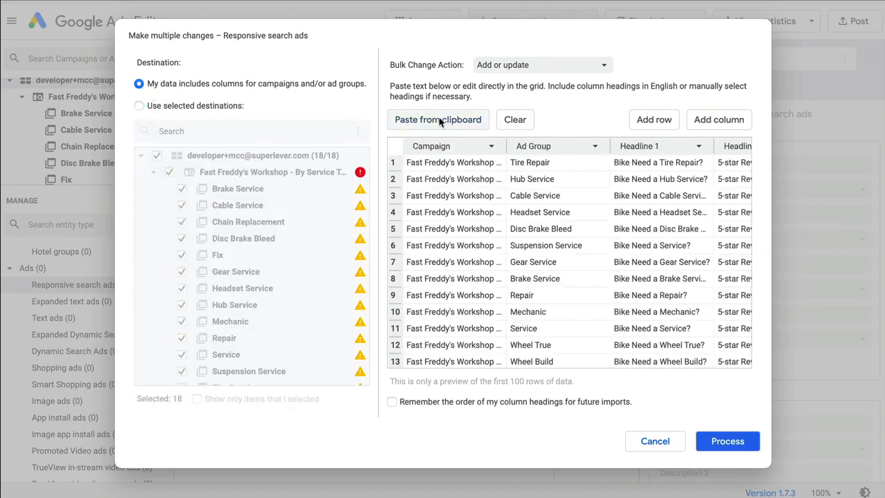
{"action": "left_click", "coordinate": [734, 443]}
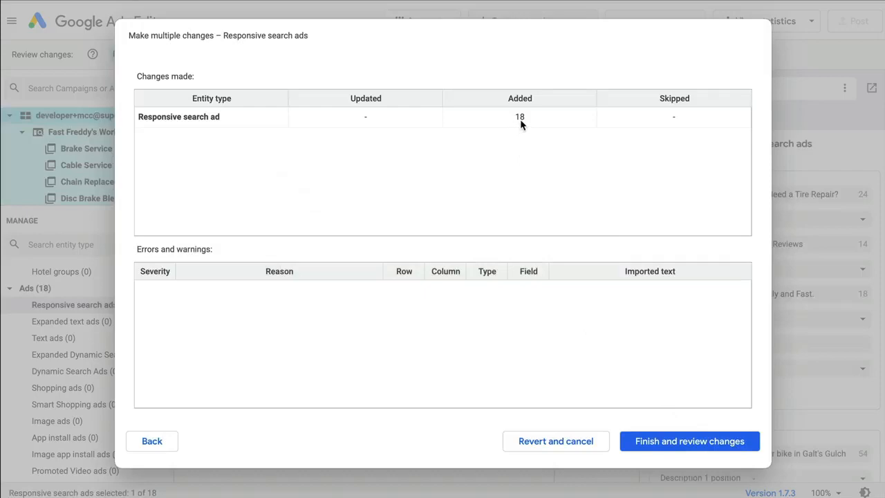
{"action": "left_click", "coordinate": [657, 441]}
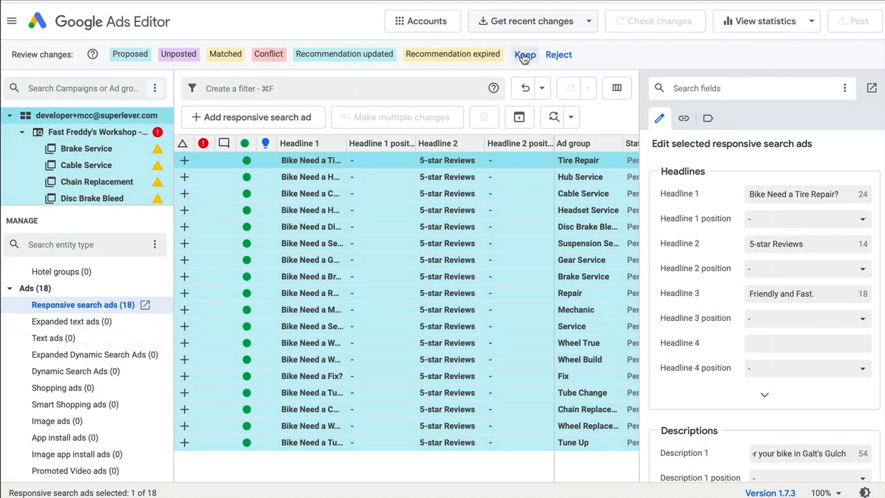
{"action": "left_click", "coordinate": [525, 54]}
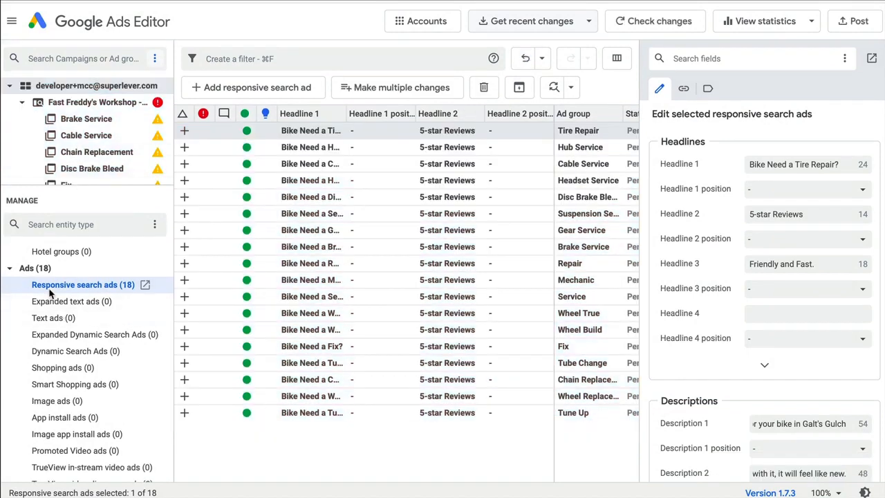
Inspect the Cable Service ad group's responsive search ad headlines, descriptions and URLs.
{"action": "left_click", "coordinate": [84, 135]}
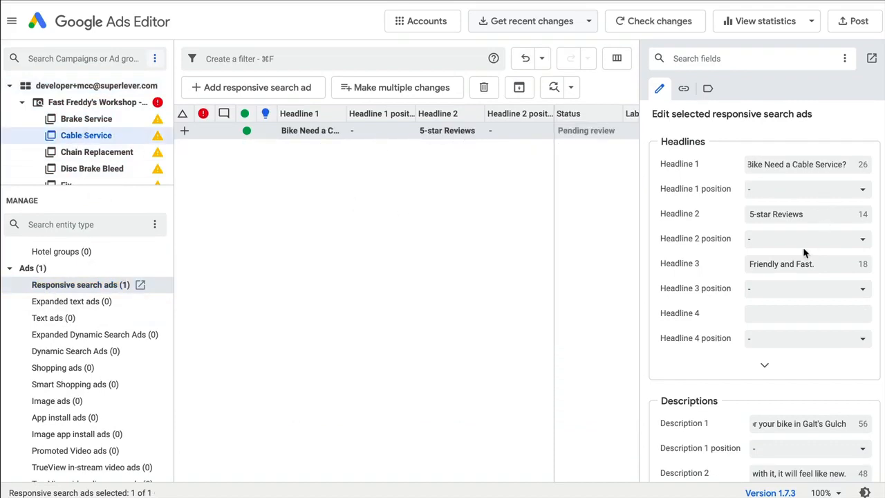
{"action": "scroll", "coordinate": [804, 253], "scroll_direction": "down", "scroll_amount": 3}
{"action": "scroll", "coordinate": [804, 253], "scroll_direction": "down", "scroll_amount": 10}
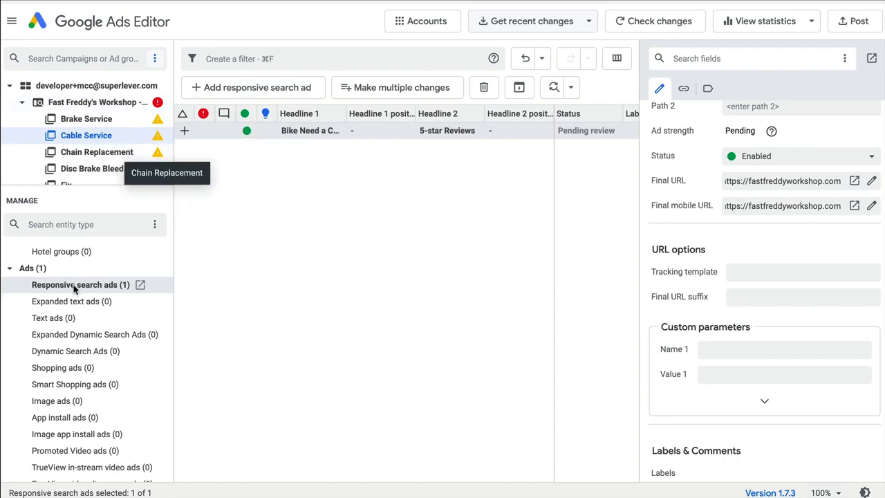
{"action": "scroll", "coordinate": [73, 287], "scroll_direction": "up", "scroll_amount": 5}
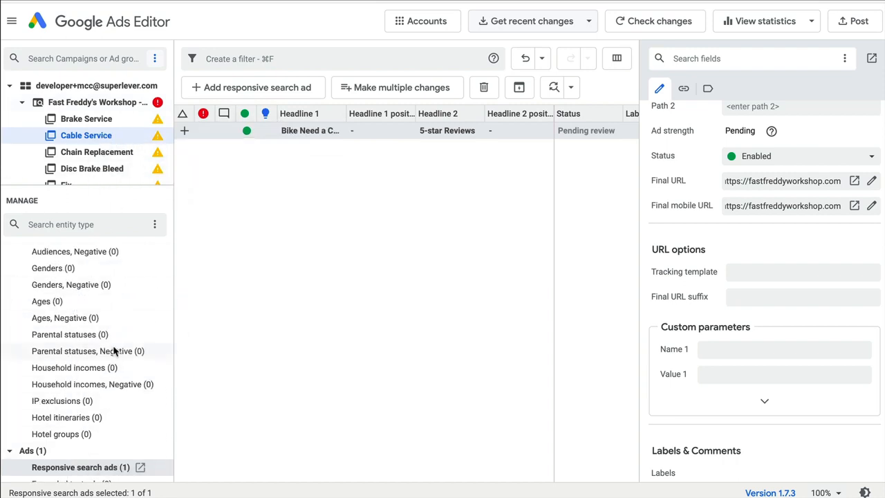
{"action": "scroll", "coordinate": [115, 350], "scroll_direction": "up", "scroll_amount": 15}
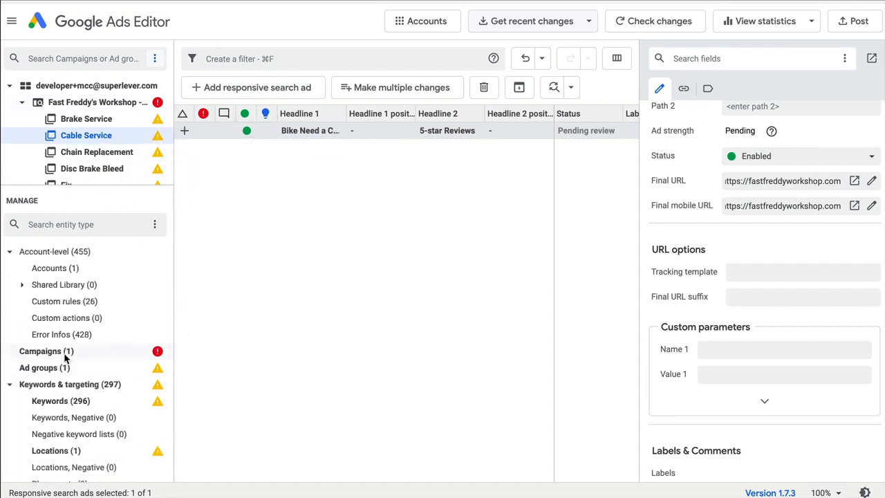
Set the campaign's budget to 200 AUD with an average daily budget type.
{"action": "left_click", "coordinate": [67, 354]}
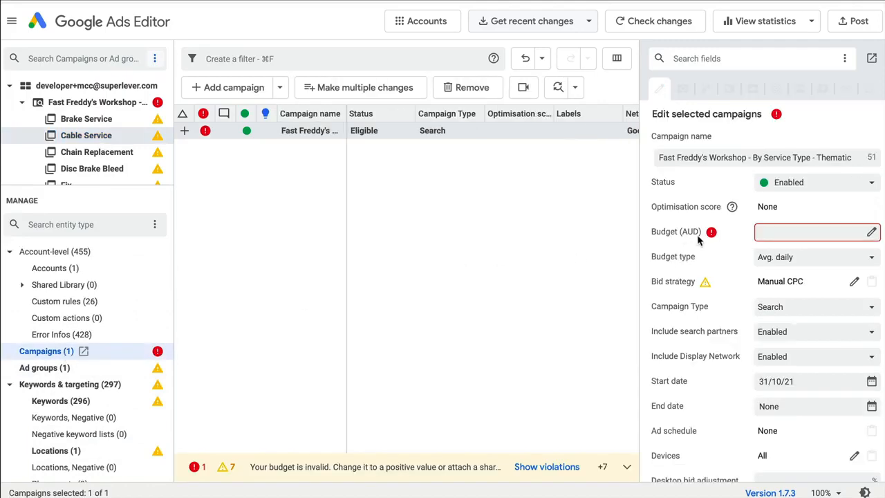
{"action": "left_click", "coordinate": [778, 233]}
{"action": "left_click", "coordinate": [69, 375]}
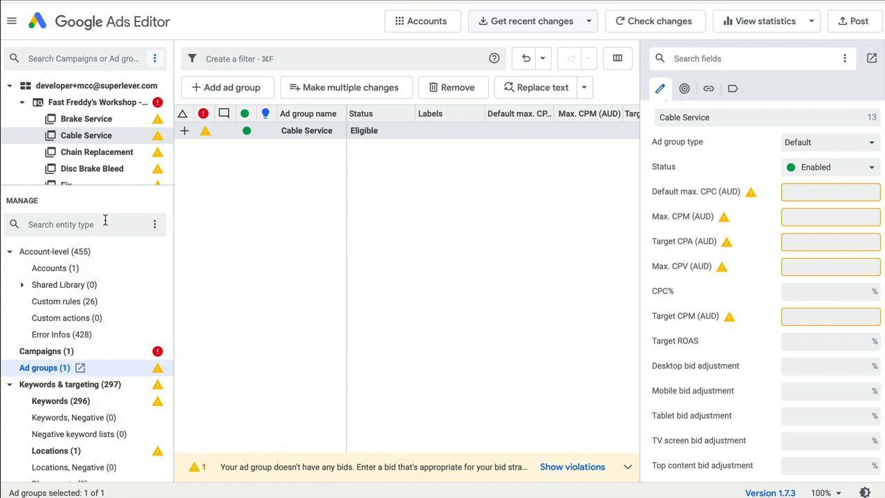
{"action": "left_click", "coordinate": [79, 104]}
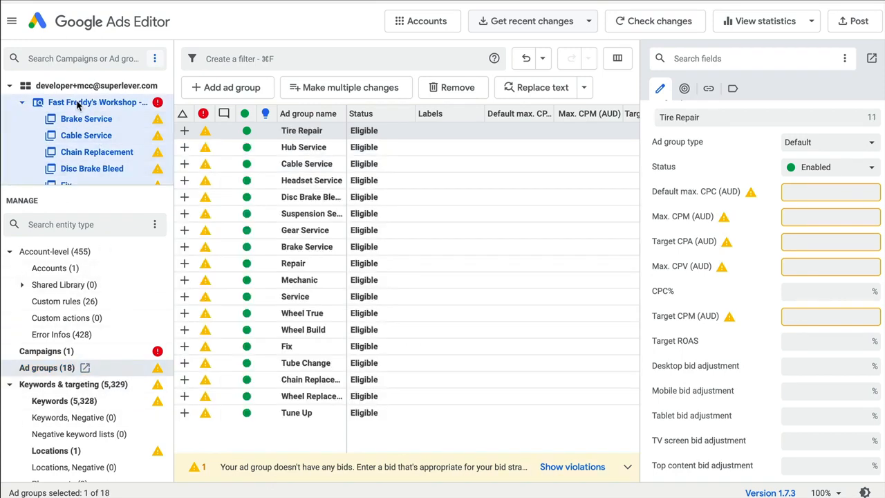
{"action": "left_click", "coordinate": [51, 356]}
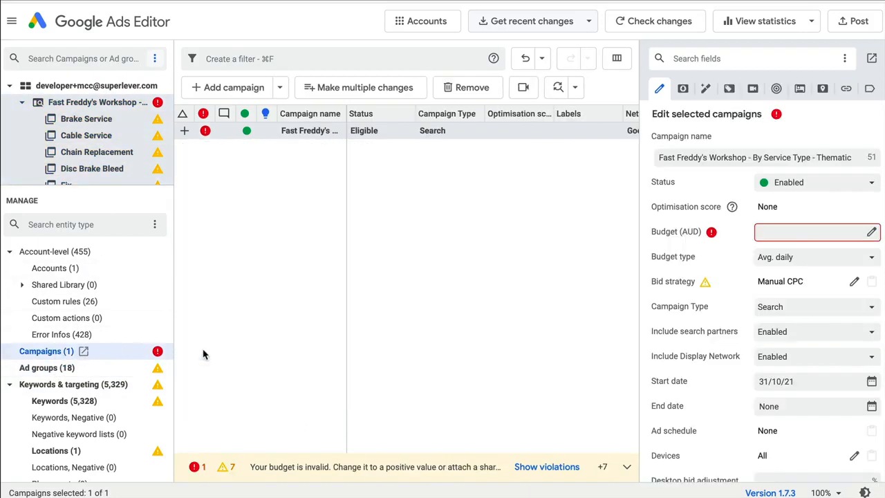
{"action": "left_click", "coordinate": [823, 234]}
{"action": "type", "text": "200"}
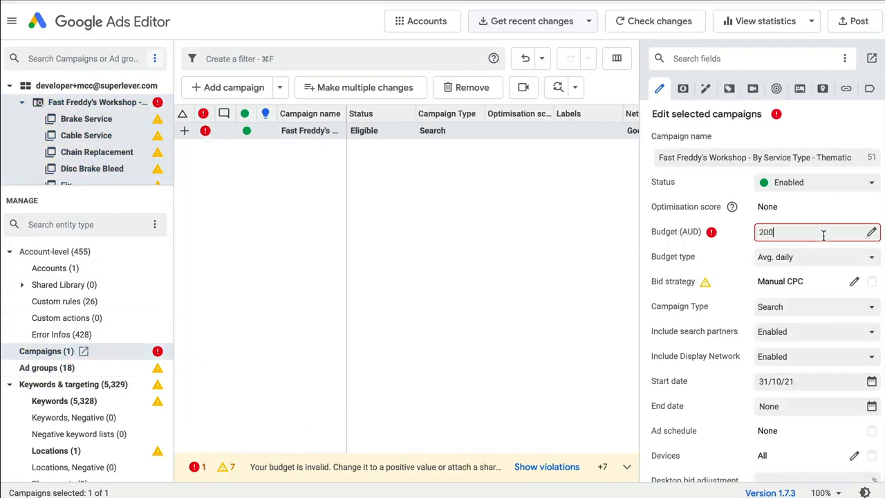
{"action": "left_click", "coordinate": [835, 258]}
{"action": "left_click", "coordinate": [828, 204]}
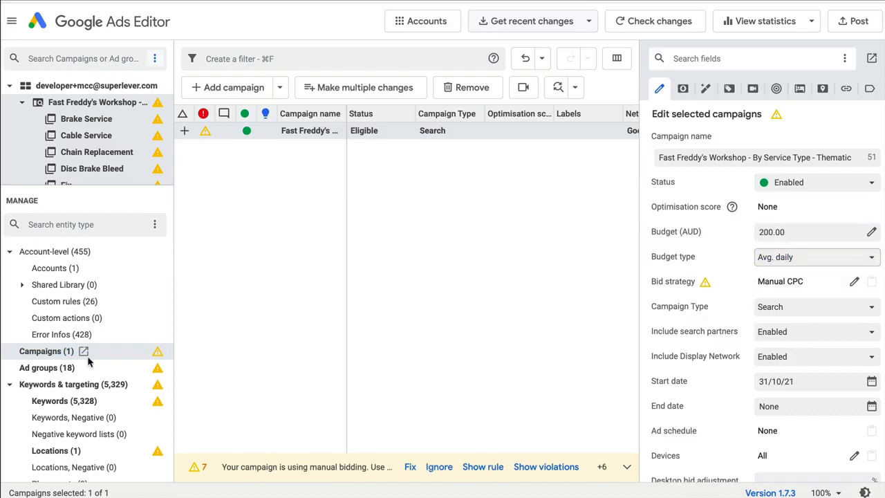
Set the default max. CPC of all 18 ad groups to 5 AUD.
{"action": "left_click", "coordinate": [62, 368]}
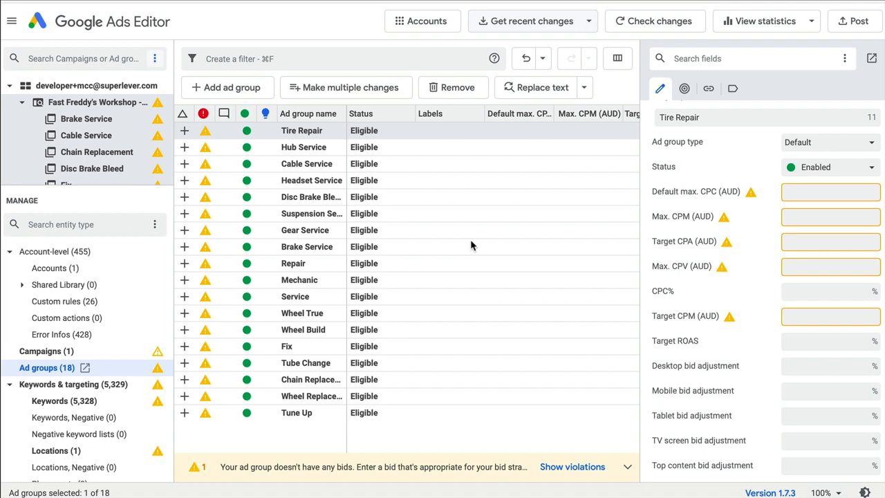
{"action": "key", "text": "super+a"}
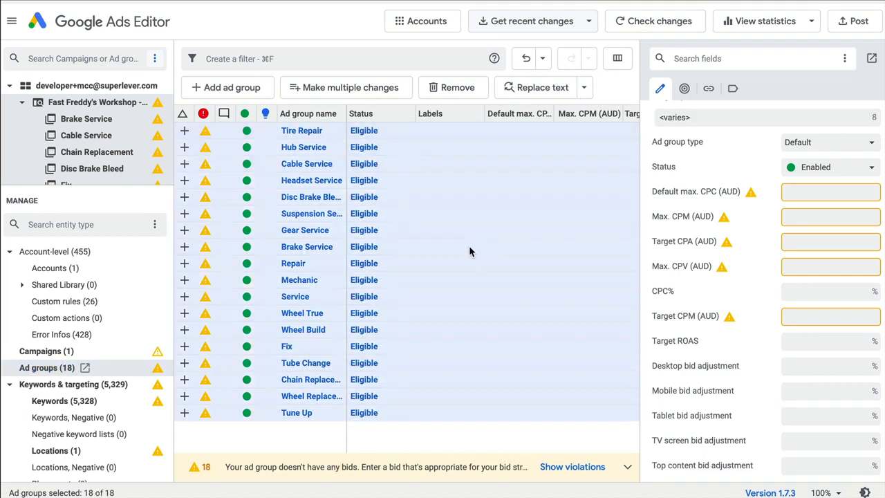
{"action": "left_click", "coordinate": [807, 194]}
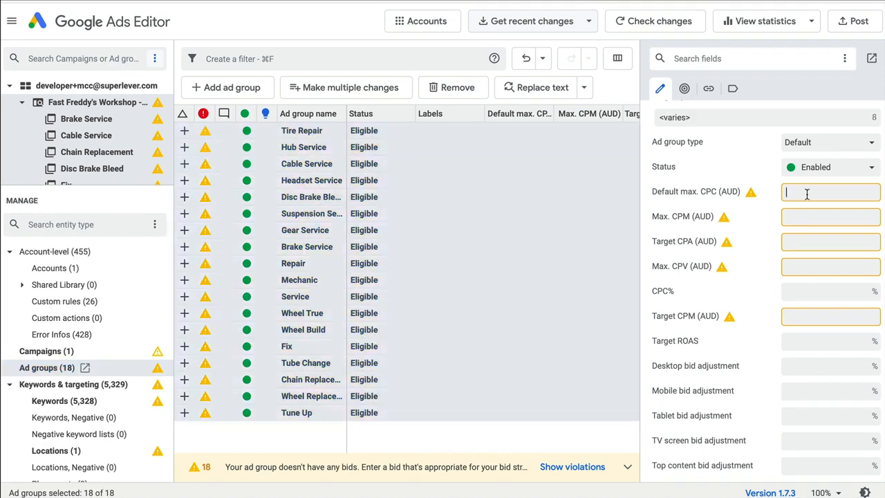
{"action": "type", "text": "5"}
{"action": "key", "text": "Tab"}
Post the selected campaign's changes to Google Ads.
{"action": "left_click", "coordinate": [46, 351]}
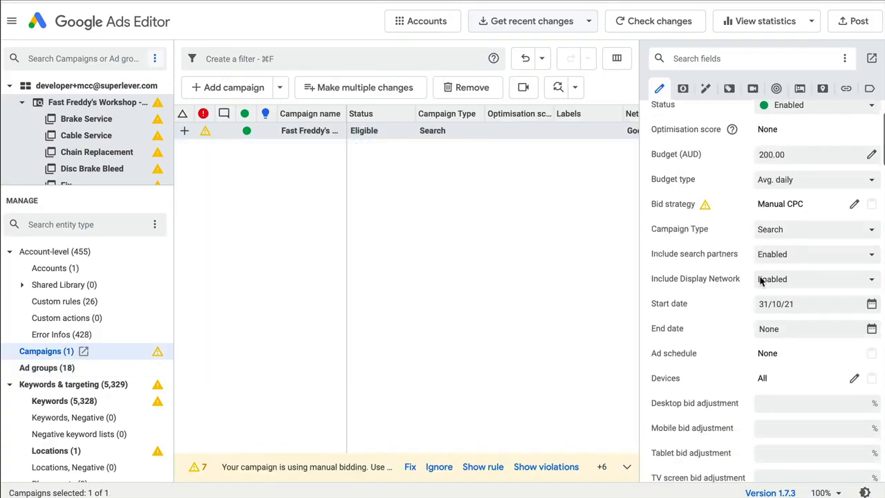
{"action": "scroll", "coordinate": [762, 281], "scroll_direction": "down", "scroll_amount": 8}
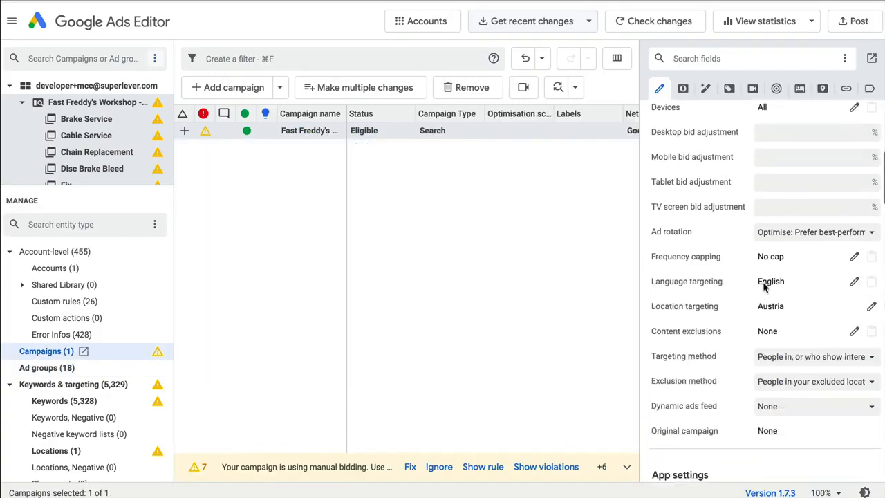
{"action": "left_click", "coordinate": [858, 21]}
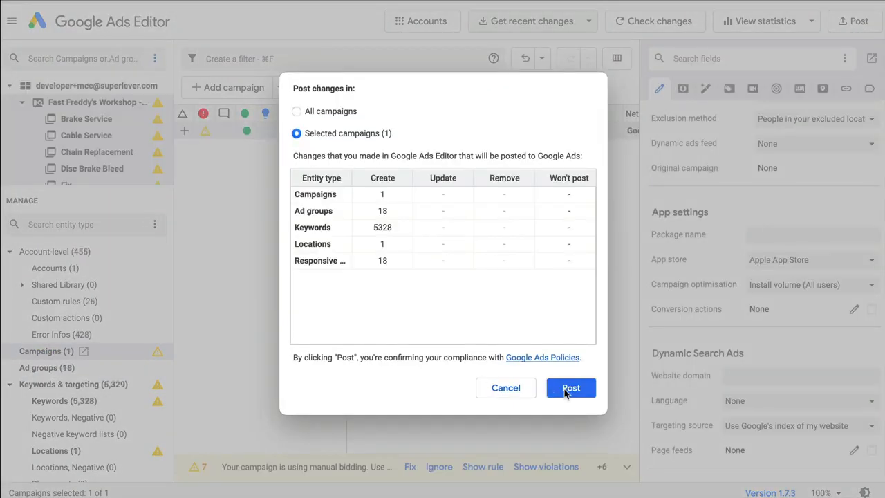
{"action": "left_click", "coordinate": [567, 389]}
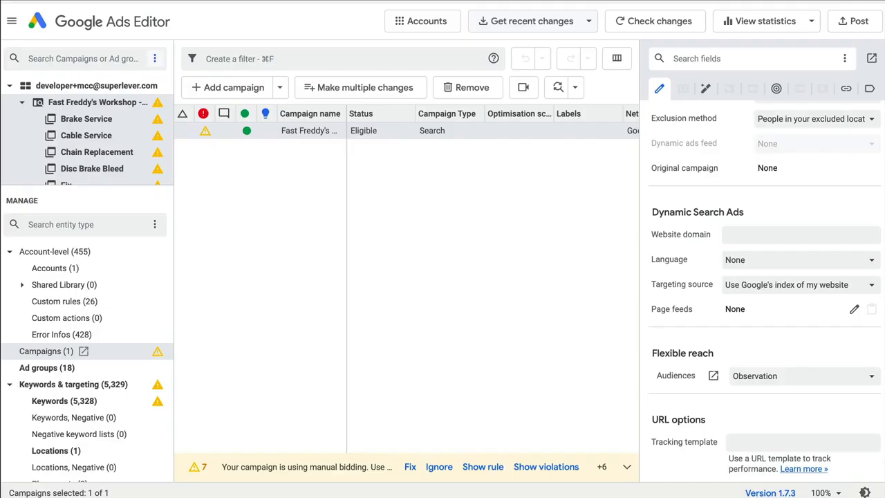